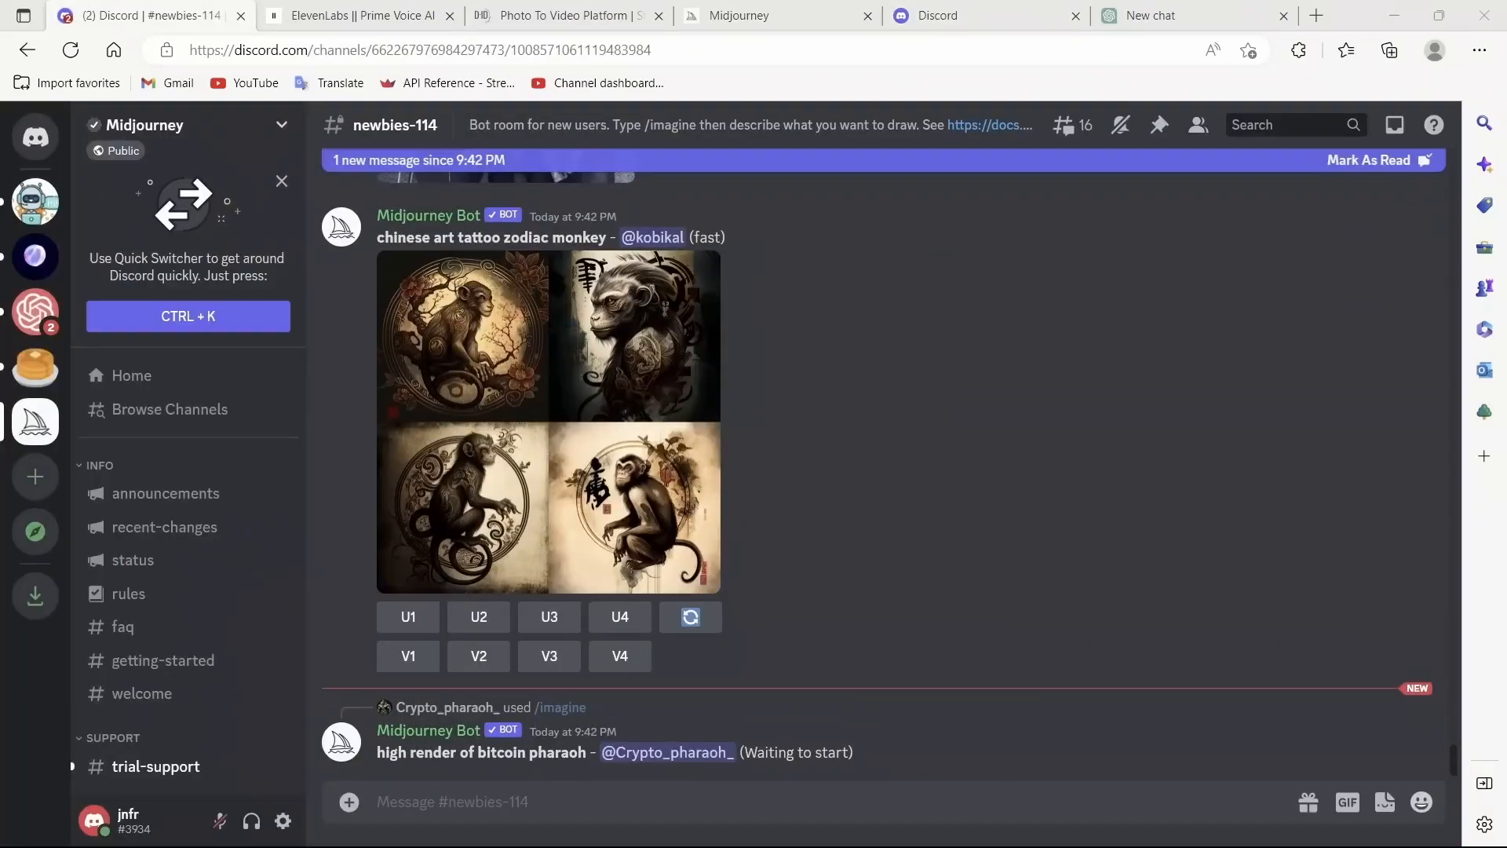
# Step: Start a Midjourney /imagine command and paste the prompt describing a medium shot of a white woman in a T-shirt
pyautogui.scroll(-5, 188, 558)
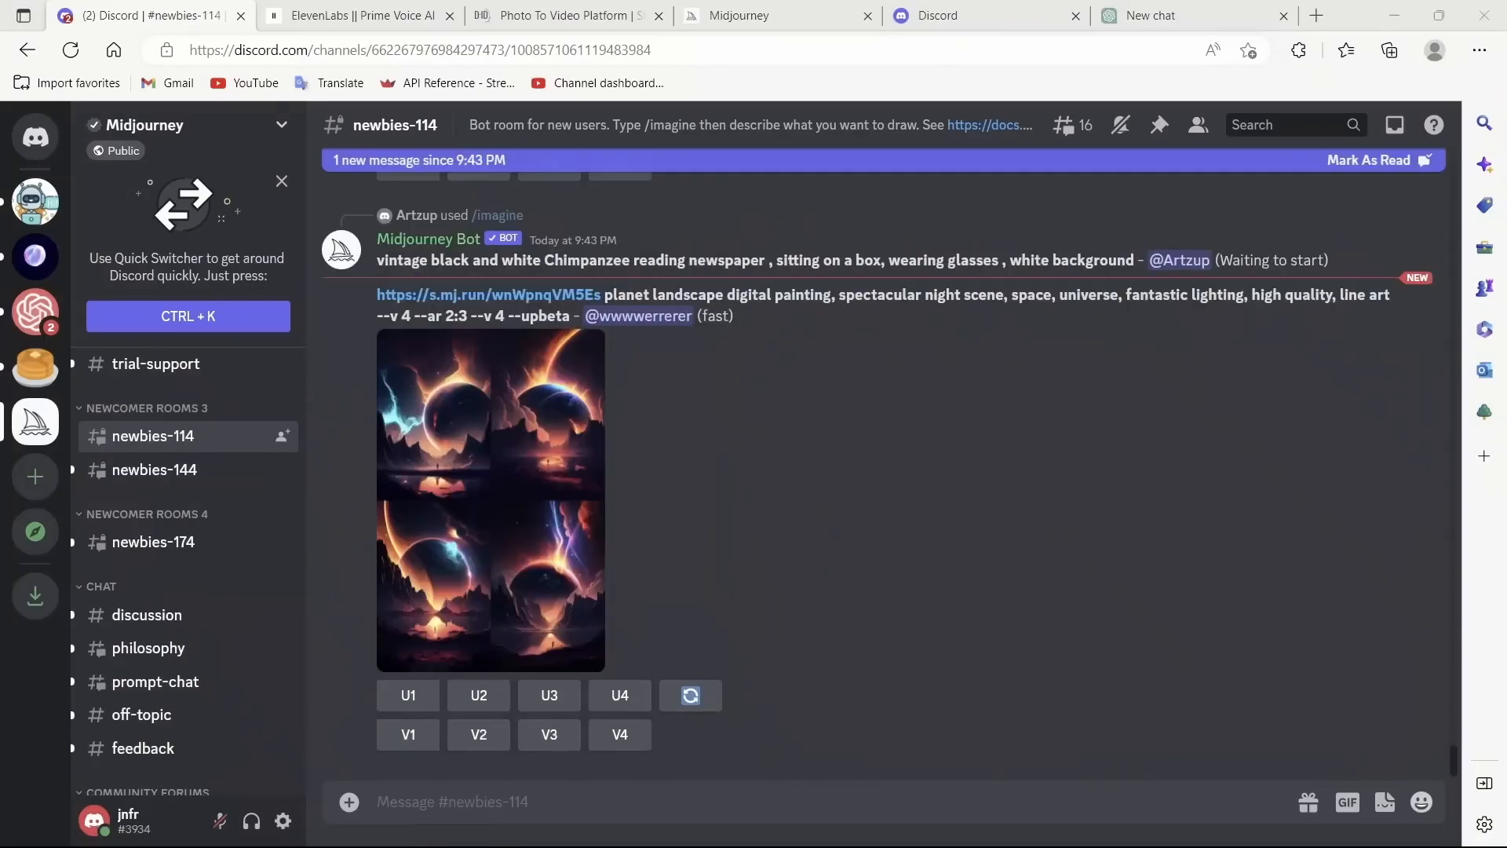
pyautogui.click(453, 802)
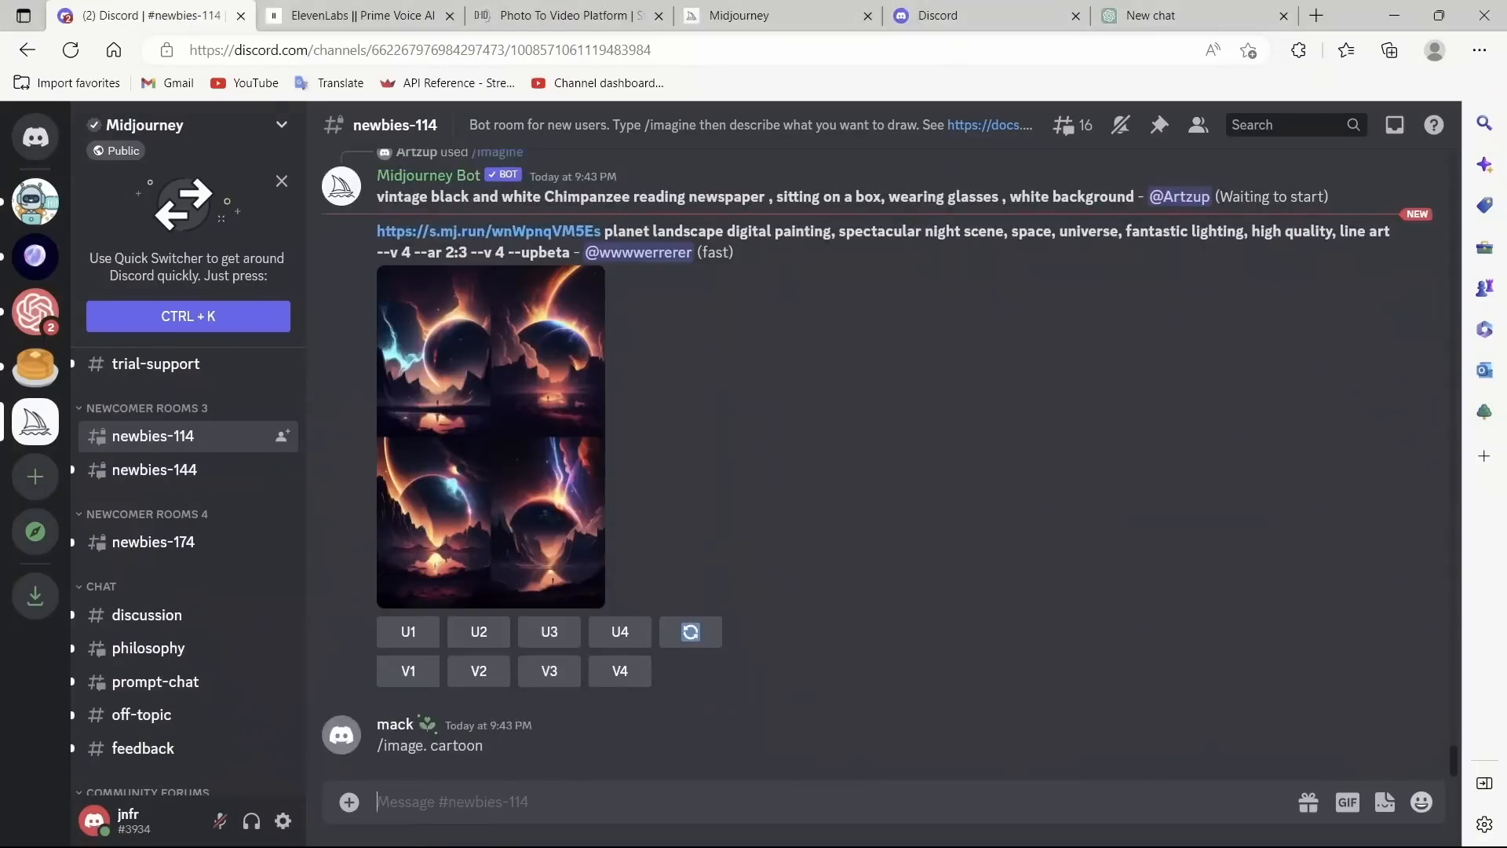
pyautogui.write('/')
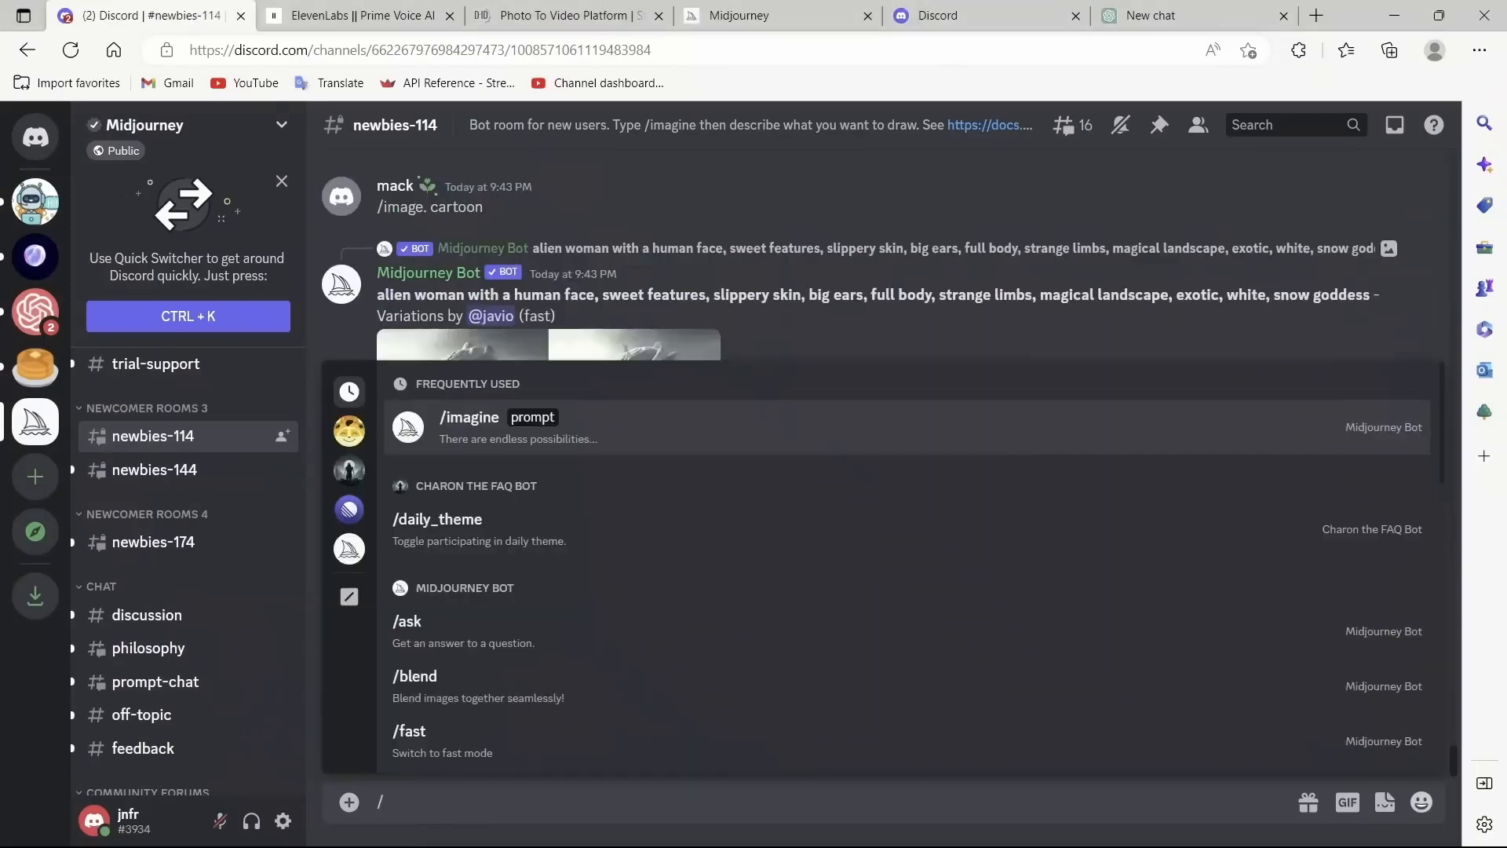
pyautogui.write('im')
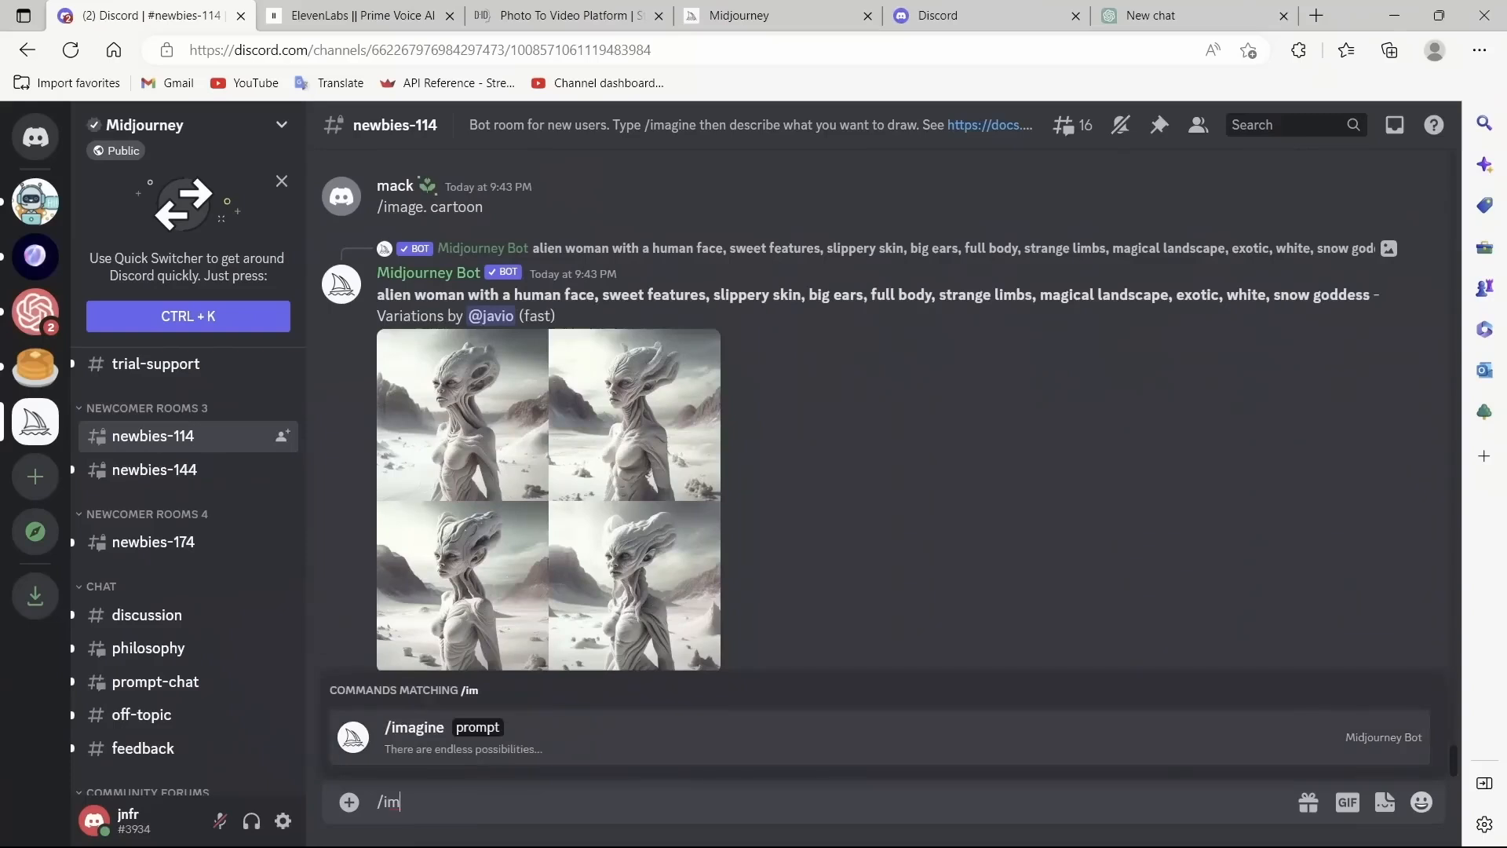
pyautogui.press('Tab')
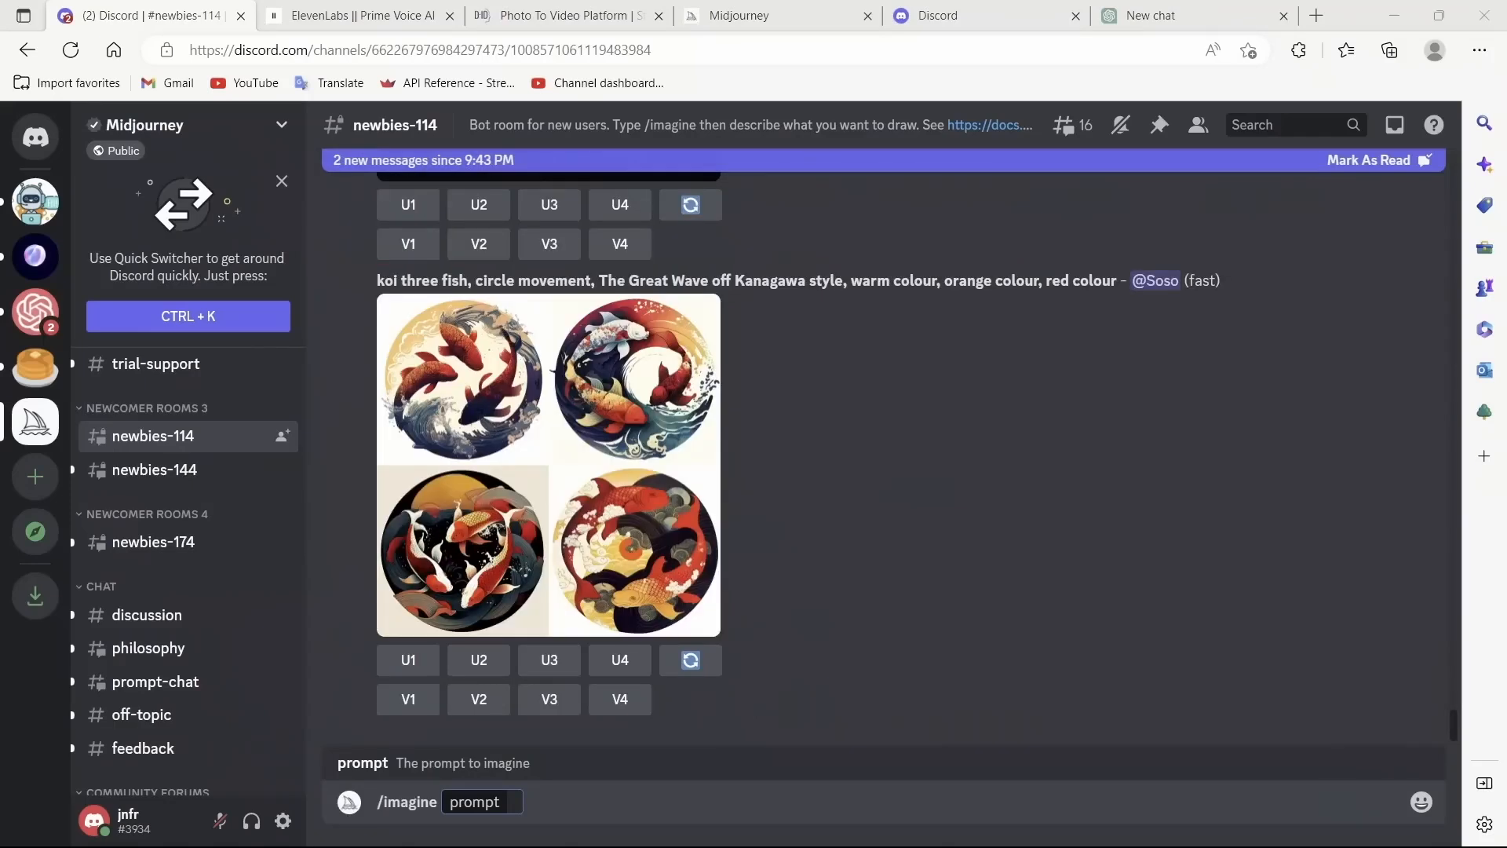
pyautogui.hotkey('alt', 'Tab')
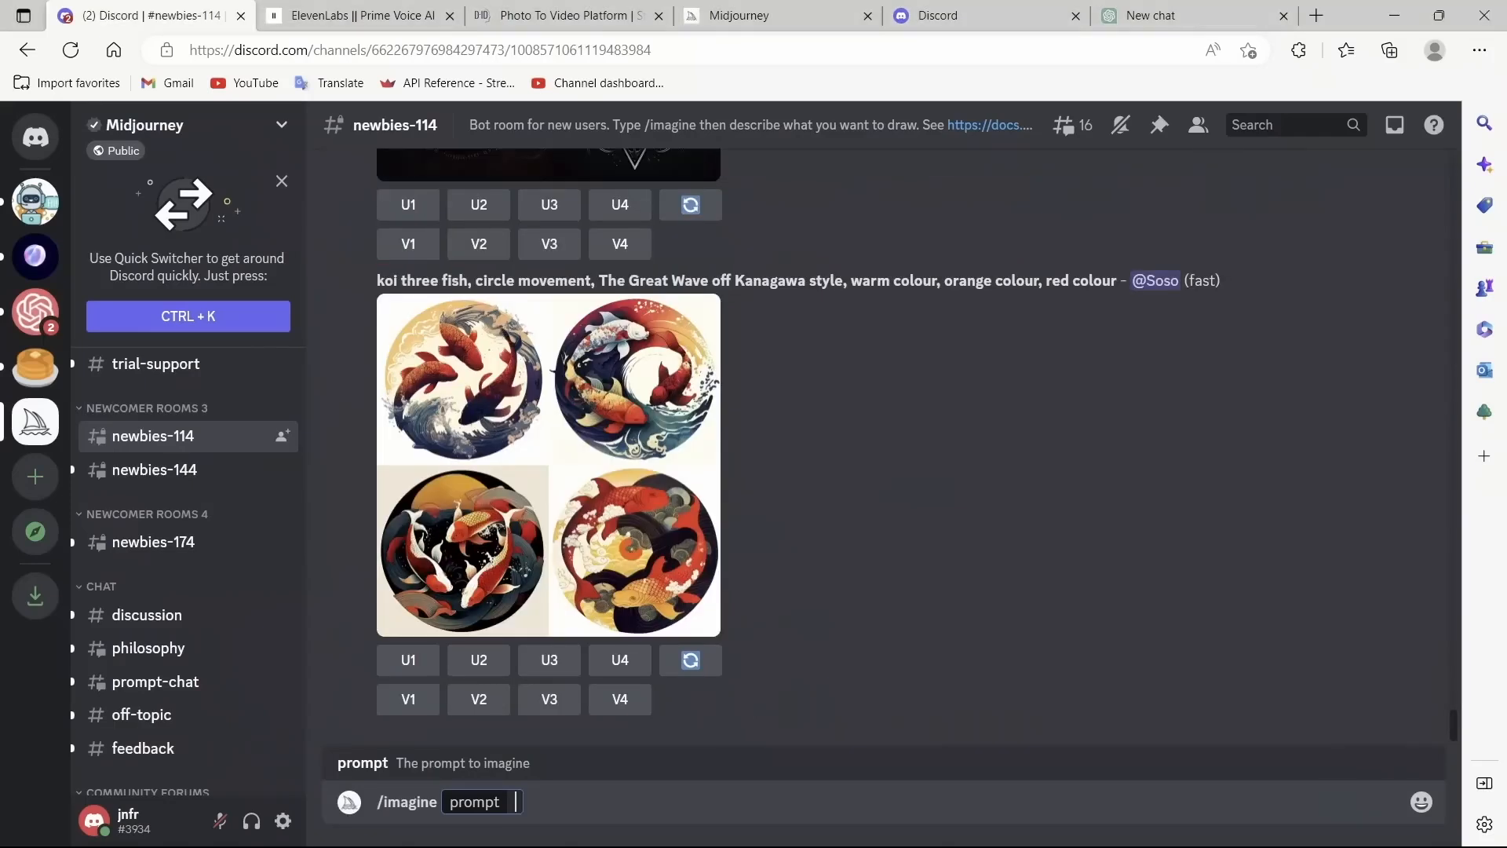
pyautogui.write('A medium shot of a white woman wearing a T-shirt, captured with a Nikon D850 and a Nikon AF-S NIKKOR 70-200mm f/2.8E FL ED VR lens, lit with high-key lighting to create a soft and ethereal feel, with a shallow depth of field --ar 2:3')
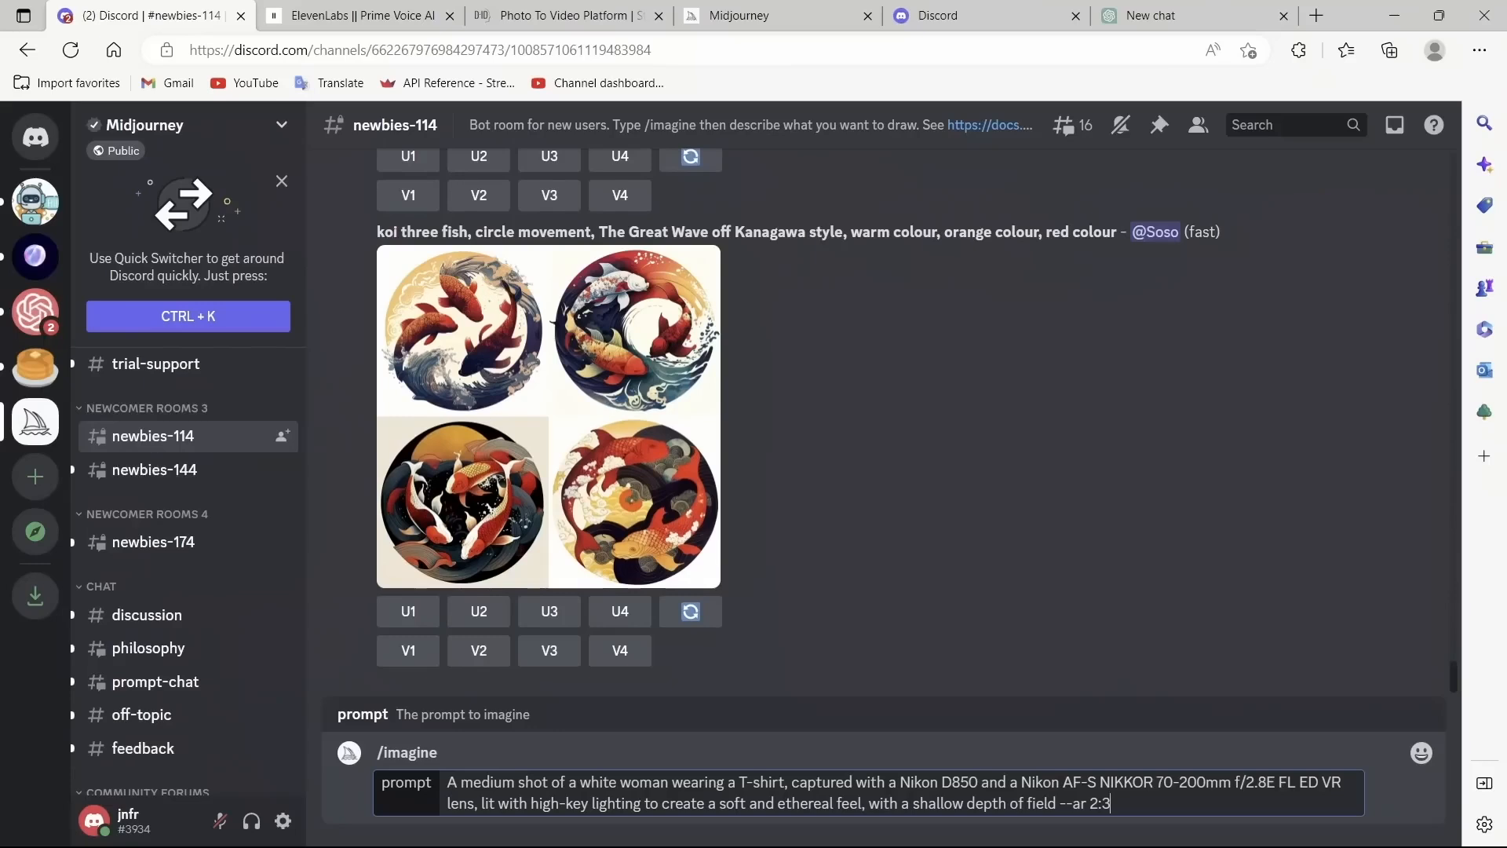
# Step: Review the camera, lens and lighting terms in the prompt, then submit it to generate images
pyautogui.moveTo(580, 782); pyautogui.dragTo(746, 782)
pyautogui.click(922, 782)
pyautogui.moveTo(942, 781); pyautogui.dragTo(1162, 782)
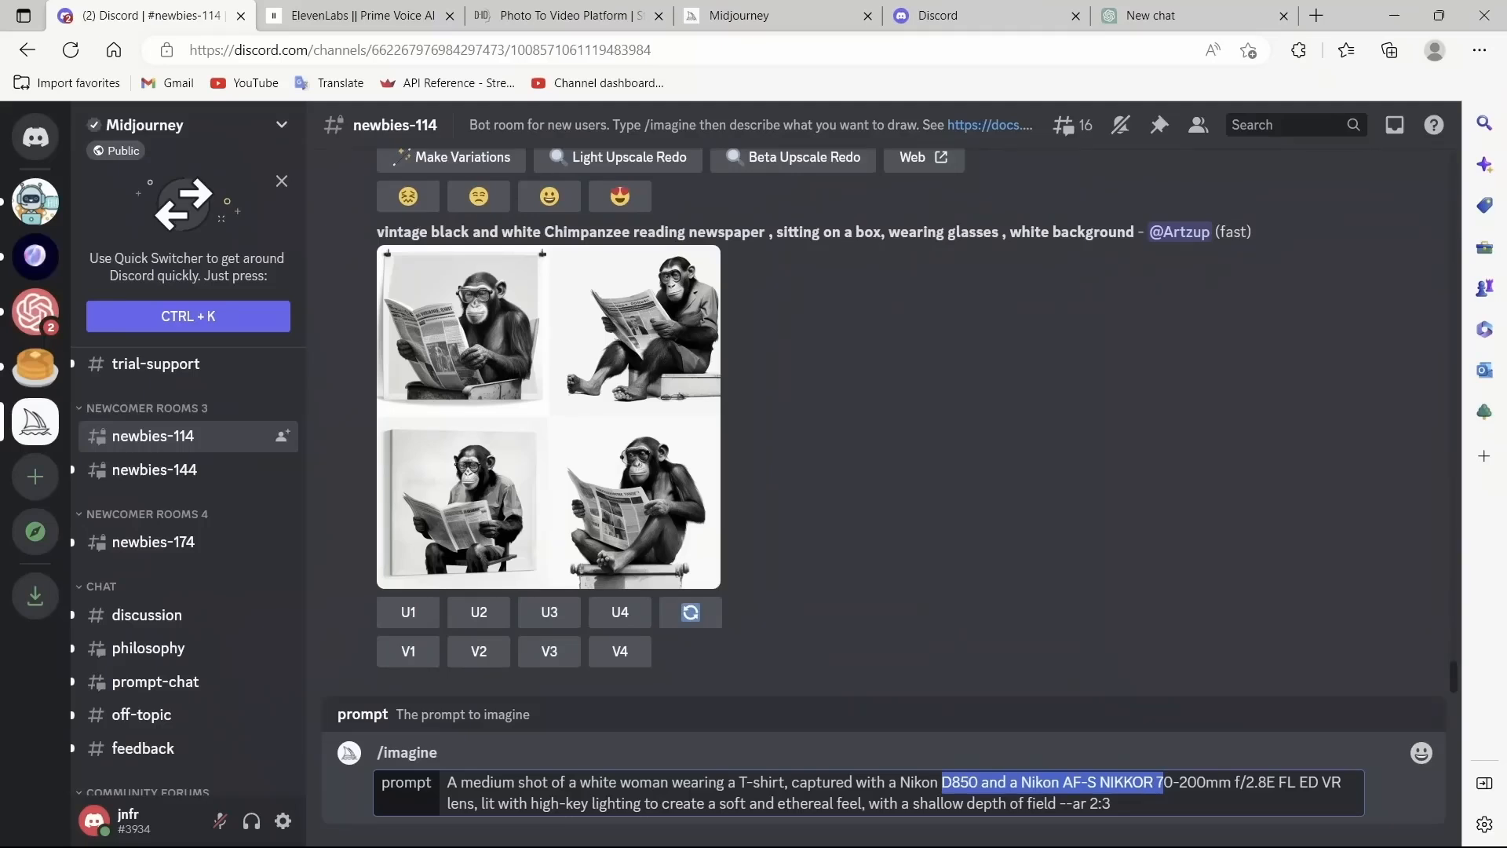
pyautogui.moveTo(558, 803); pyautogui.dragTo(821, 803)
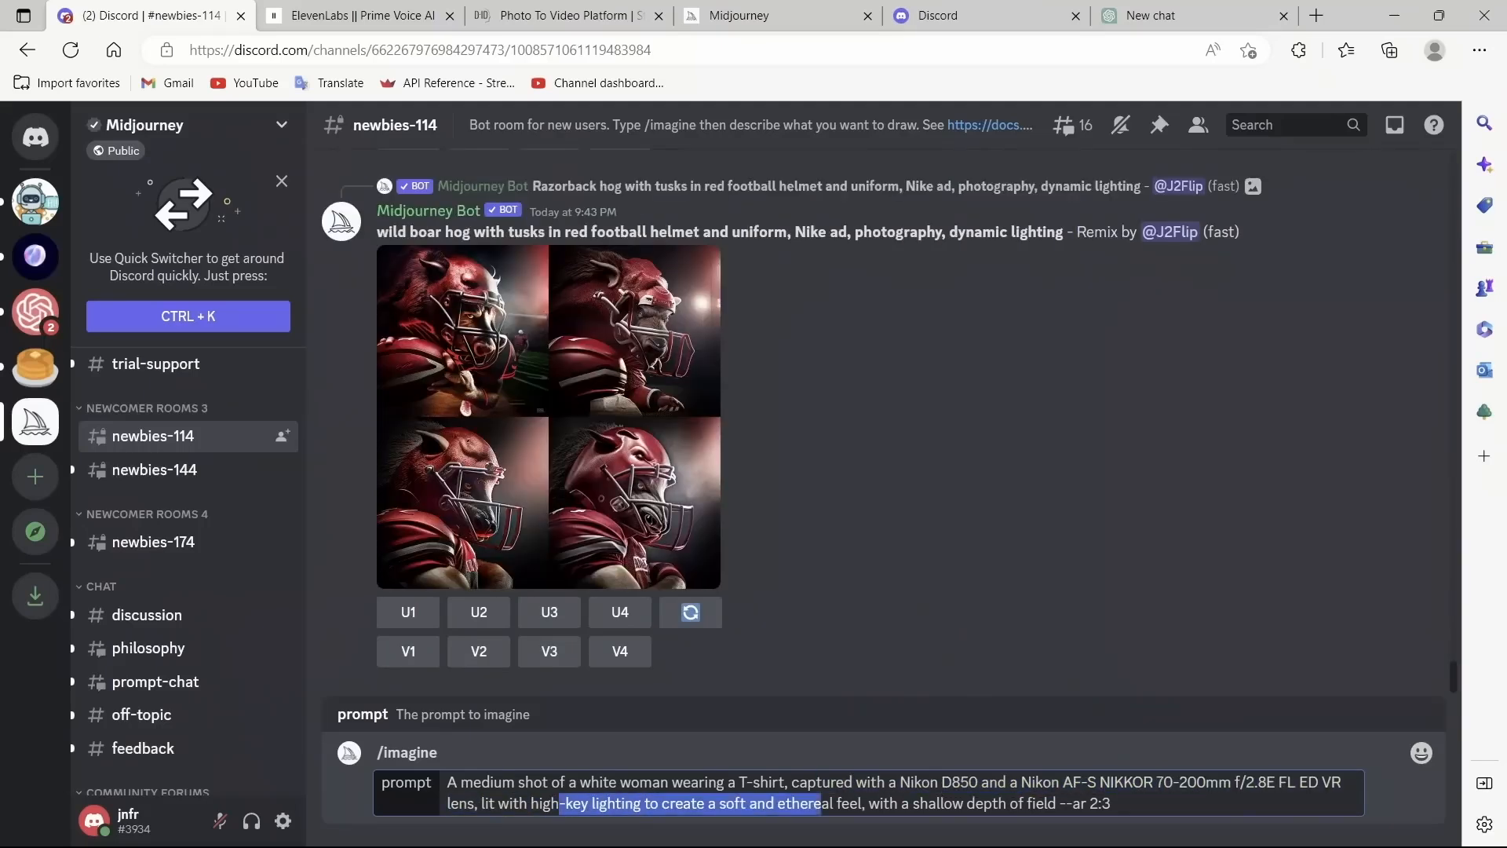
pyautogui.moveTo(1115, 803); pyautogui.dragTo(1090, 804)
pyautogui.click(1112, 803)
pyautogui.press('Return')
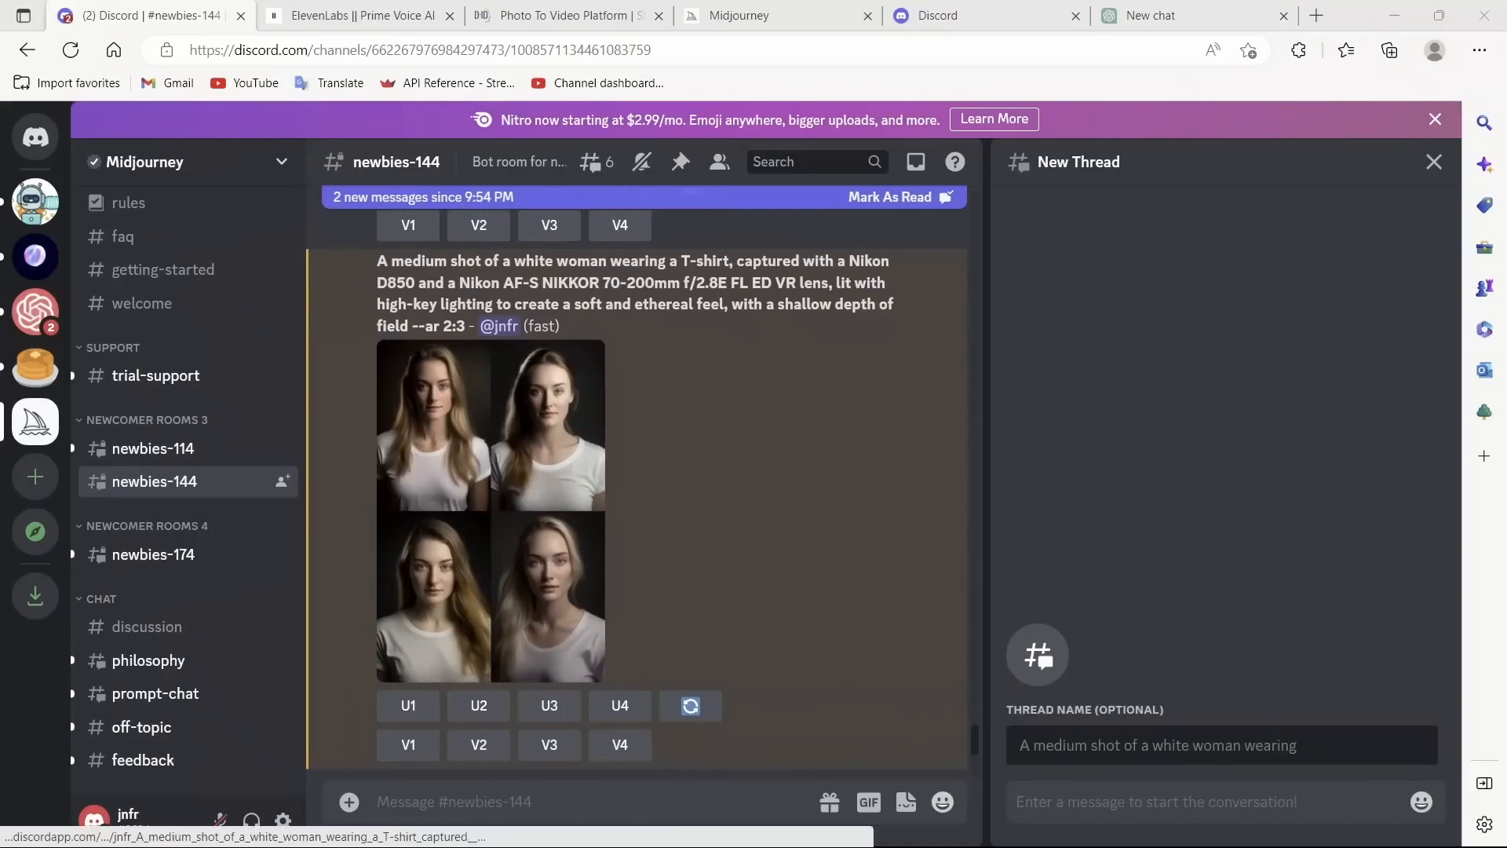
# Step: View the generated four-image portrait grid enlarged
pyautogui.click(580, 503)
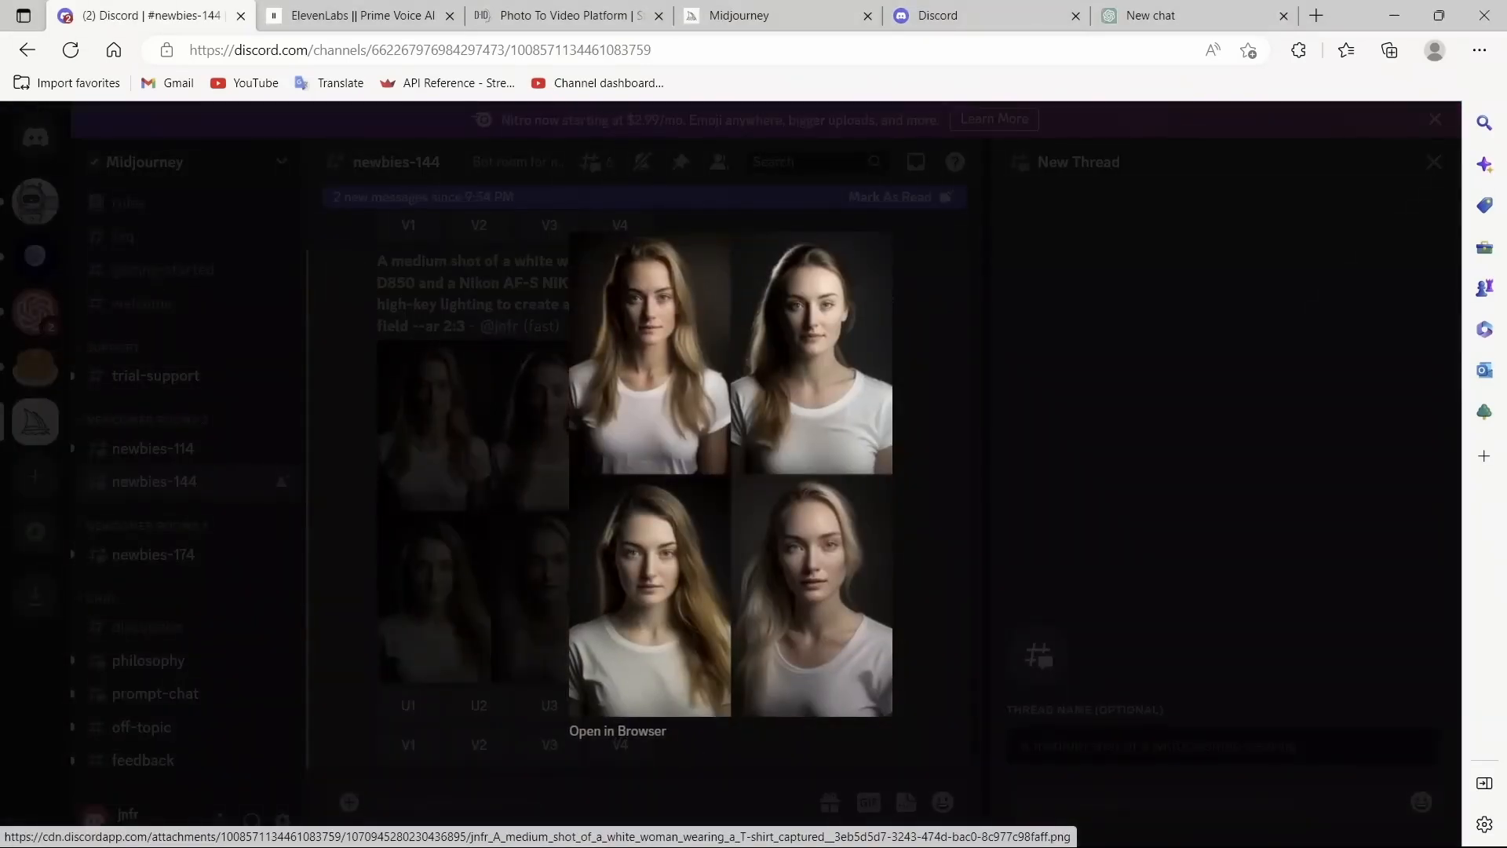
pyautogui.press('Escape')
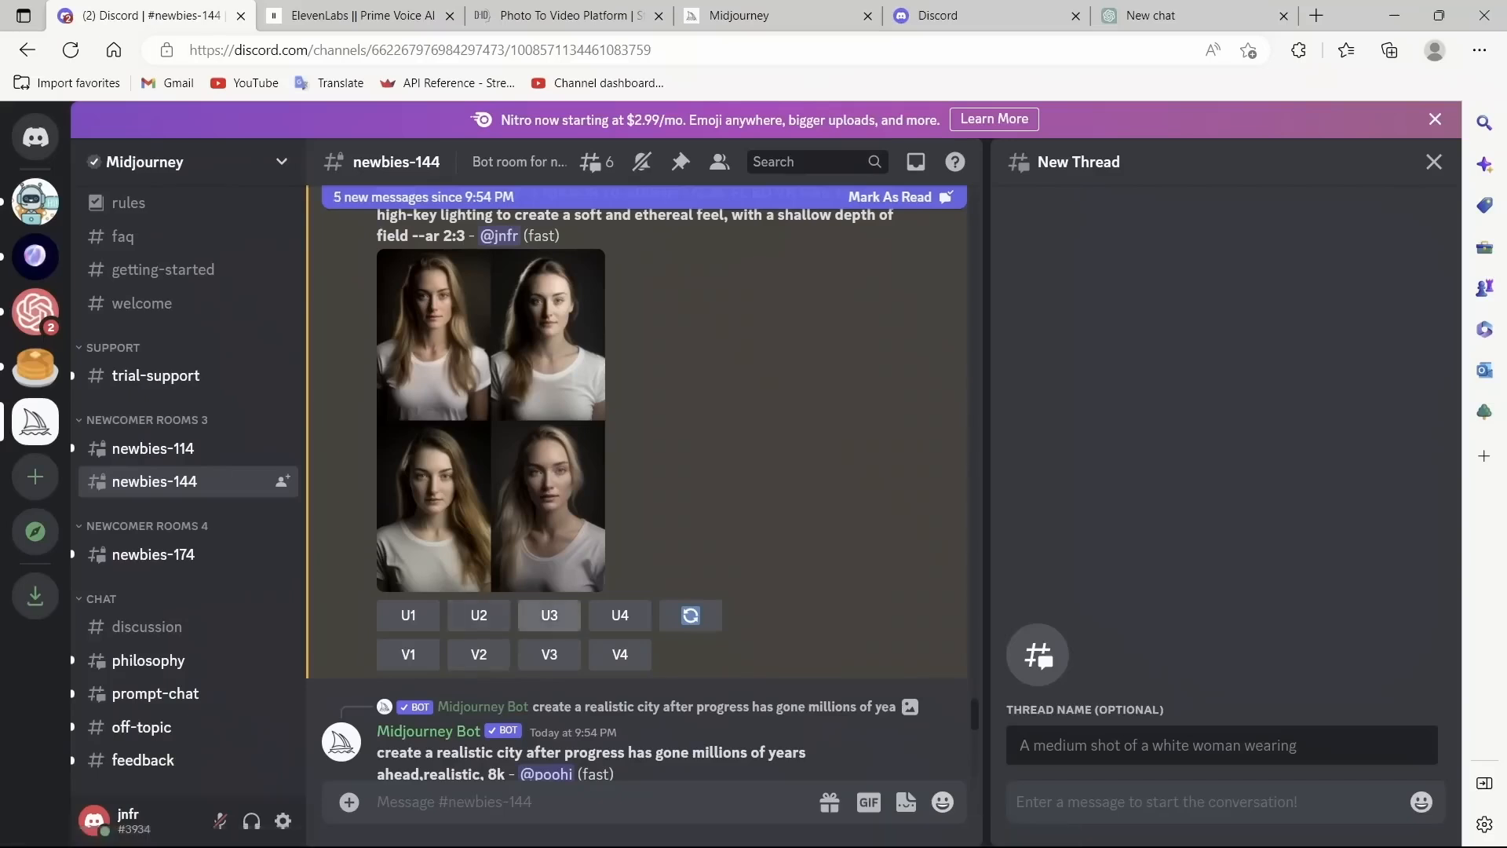
pyautogui.click(572, 514)
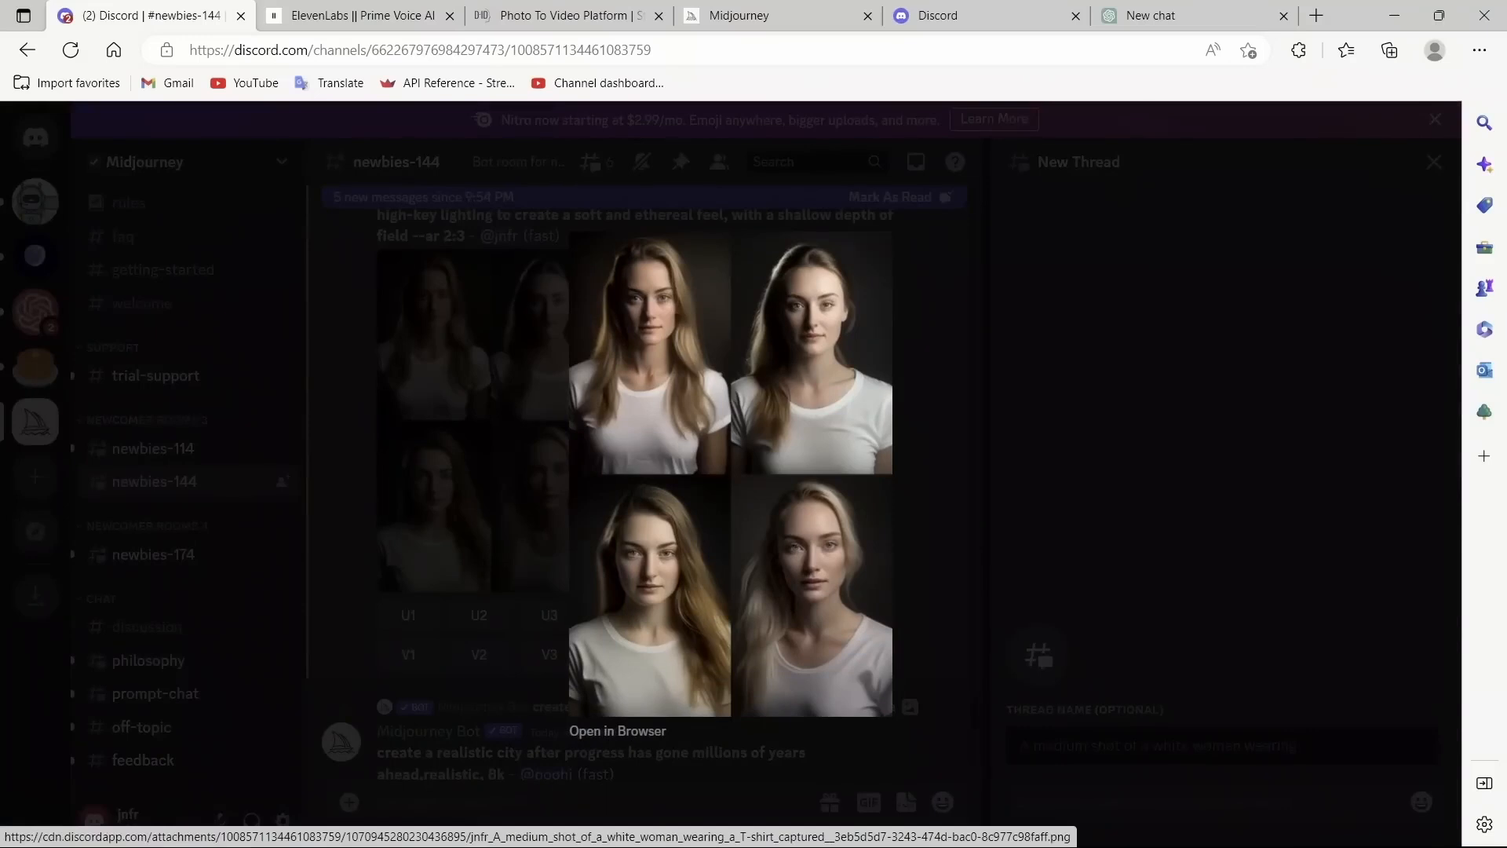
pyautogui.press('Escape')
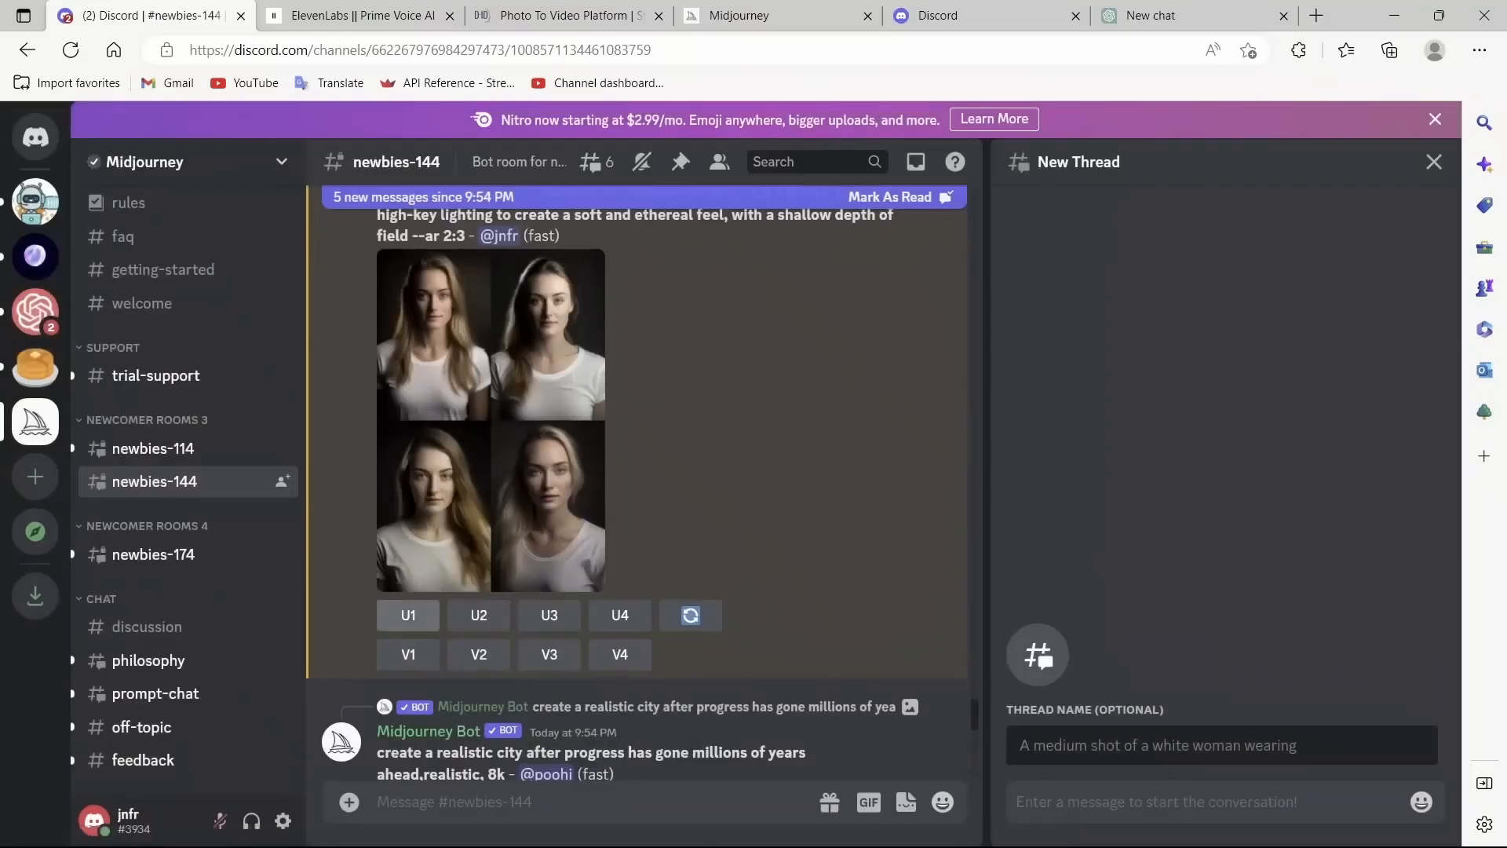
# Step: Upscale the first portrait in the grid
pyautogui.click(408, 615)
pyautogui.scroll(-2, 706, 503)
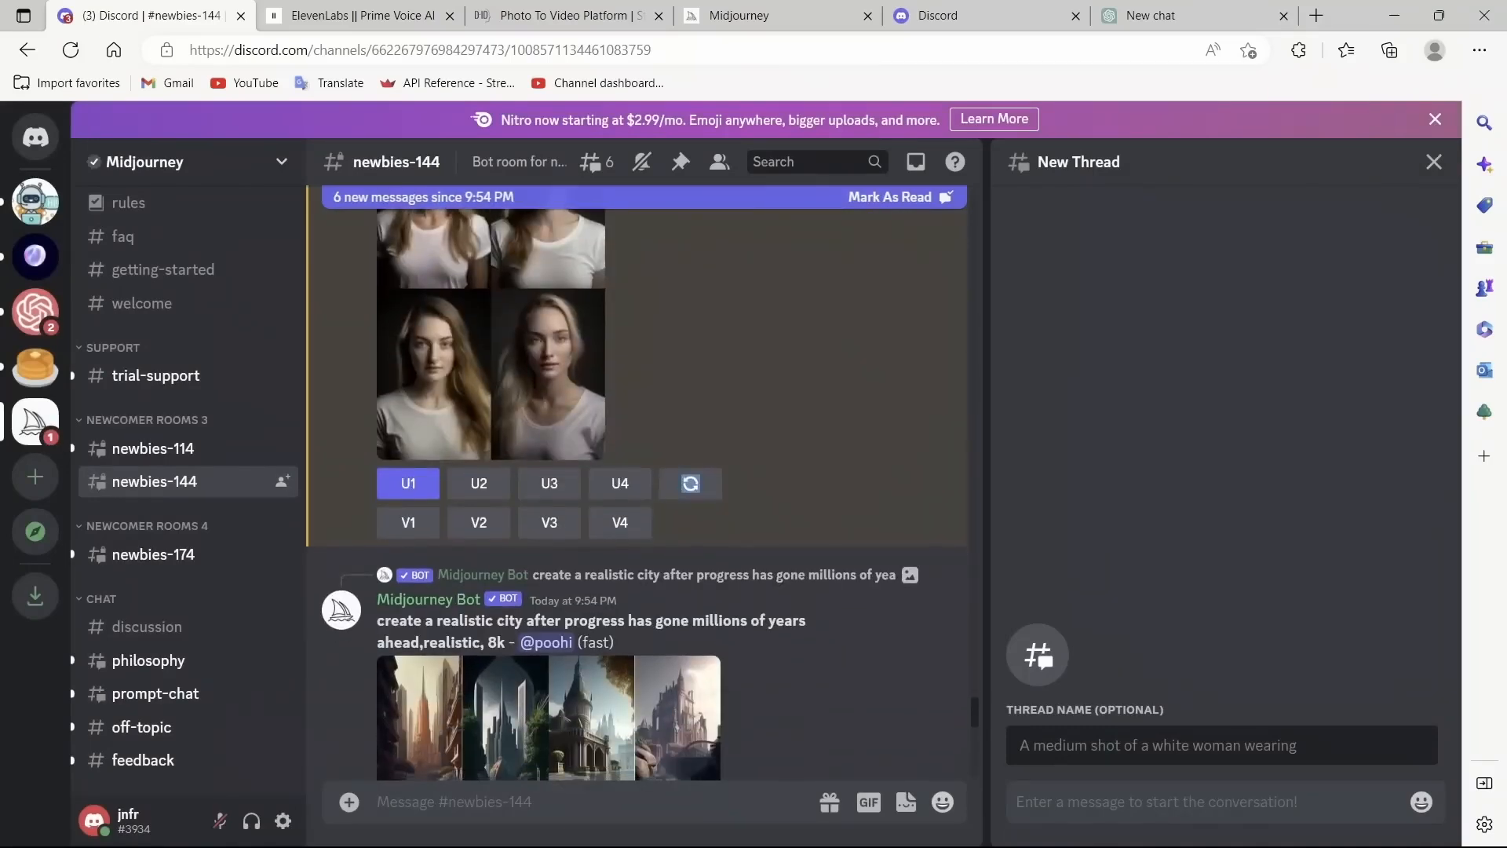
pyautogui.scroll(2, 637, 494)
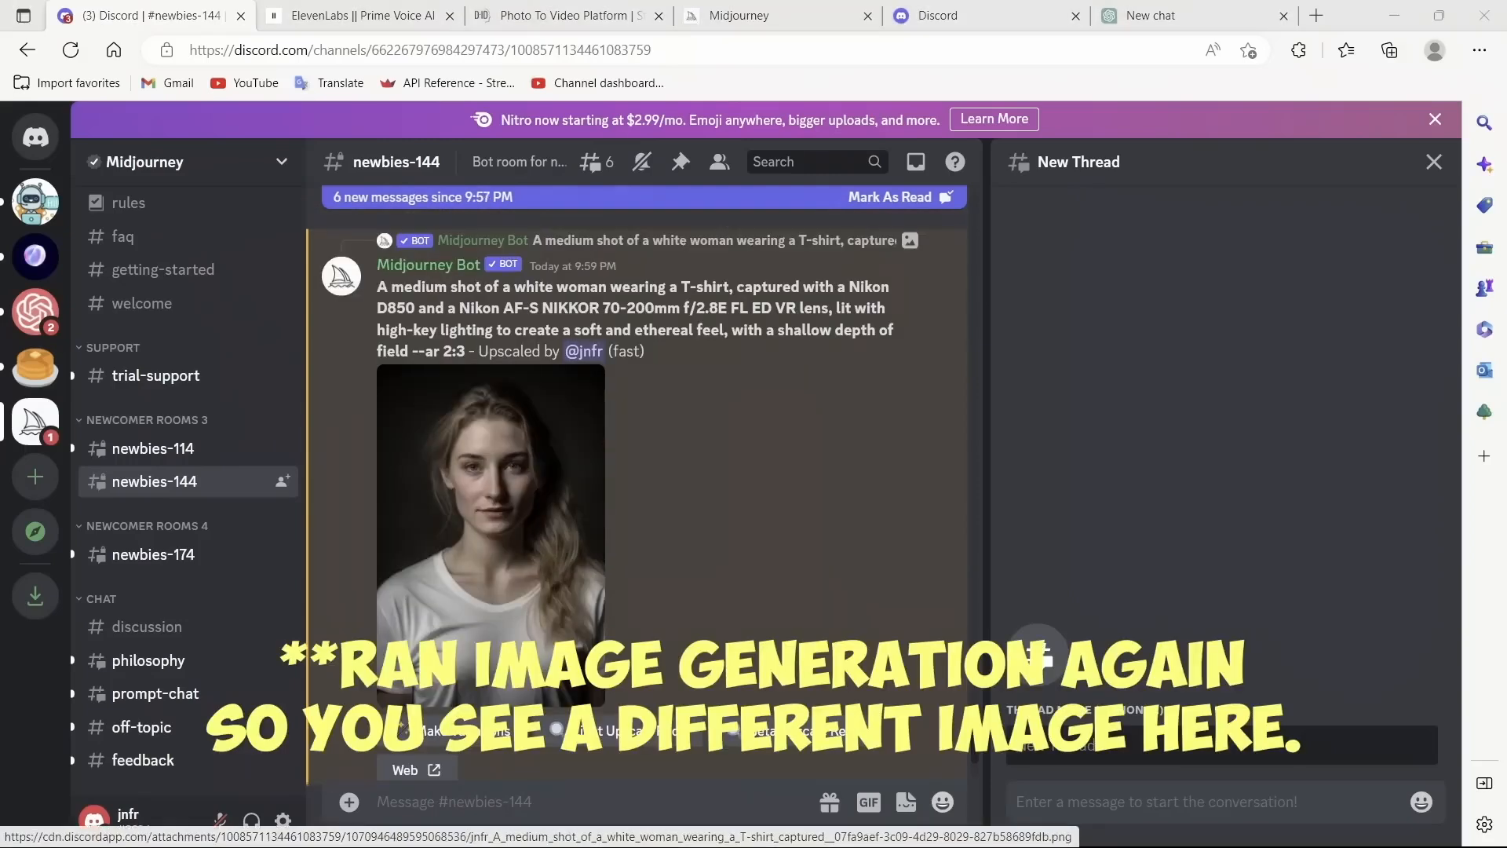
# Step: Save the upscaled portrait as a PNG image into the Prompt-Engineering documents folder
pyautogui.click(491, 510)
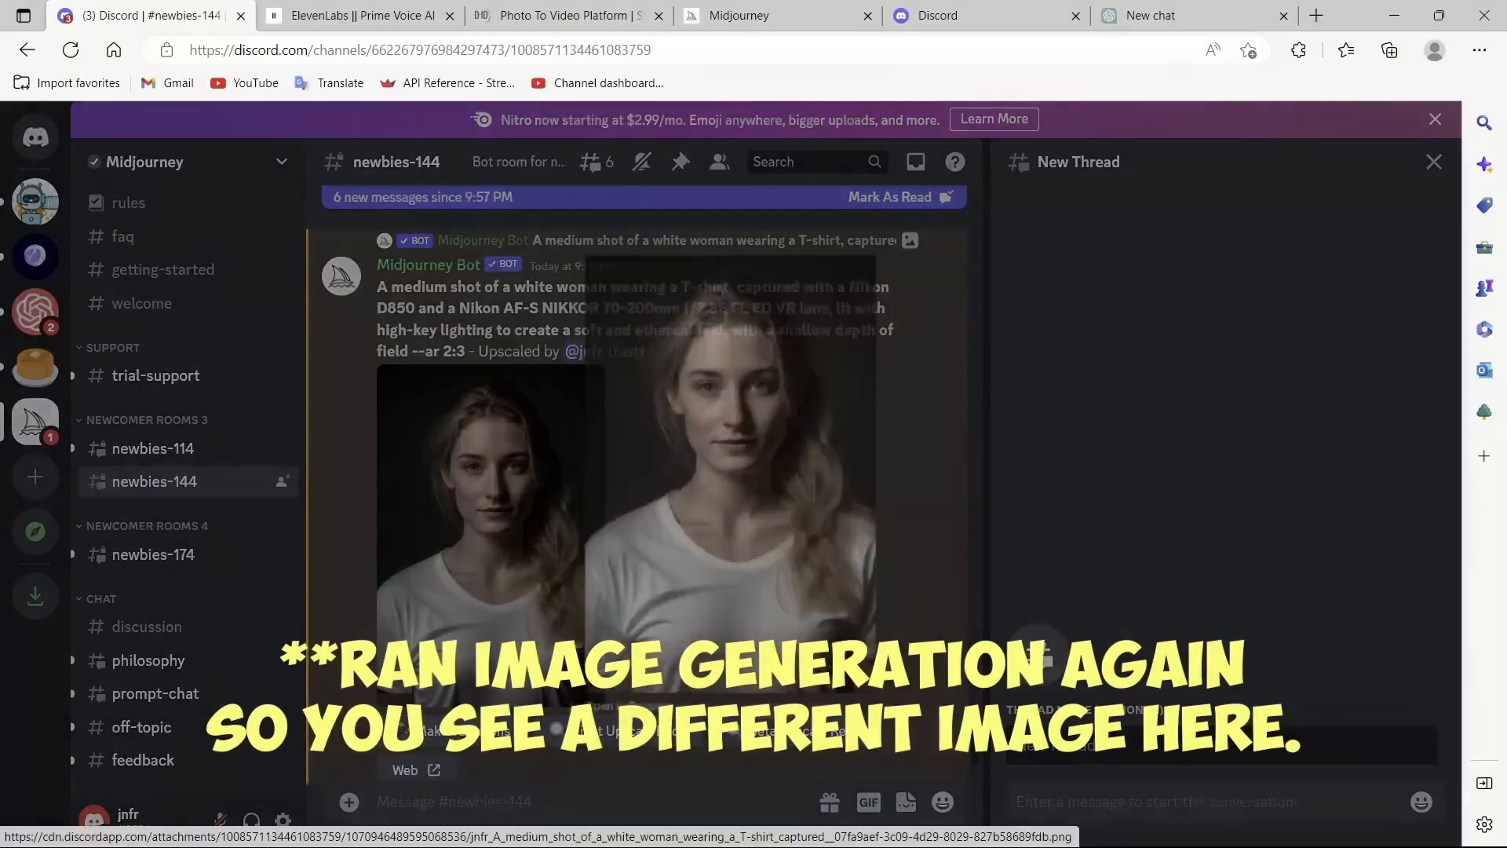
pyautogui.rightClick(724, 494)
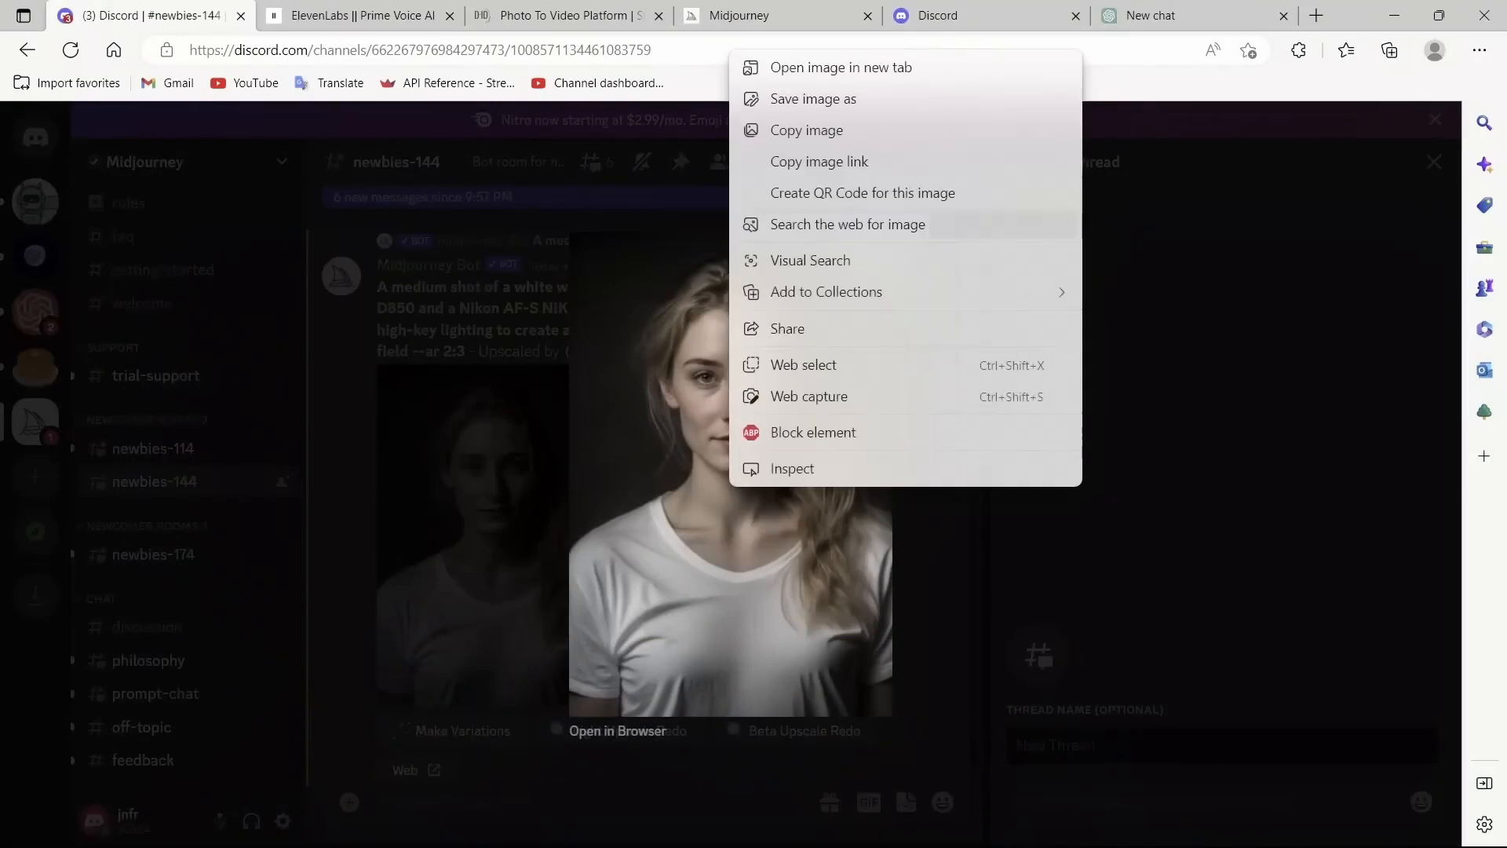
pyautogui.click(817, 100)
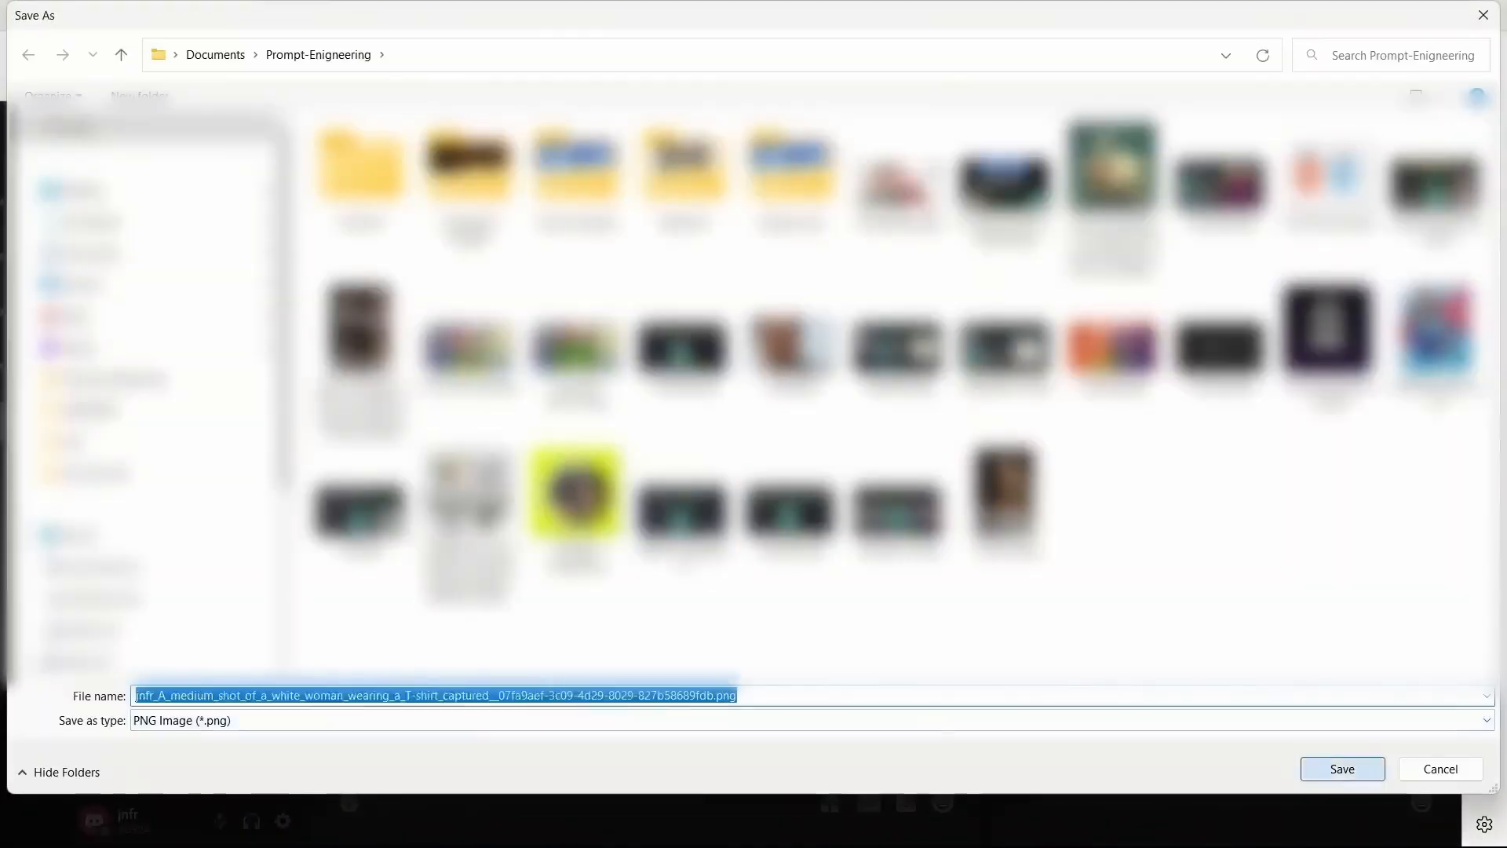
pyautogui.press('Return')
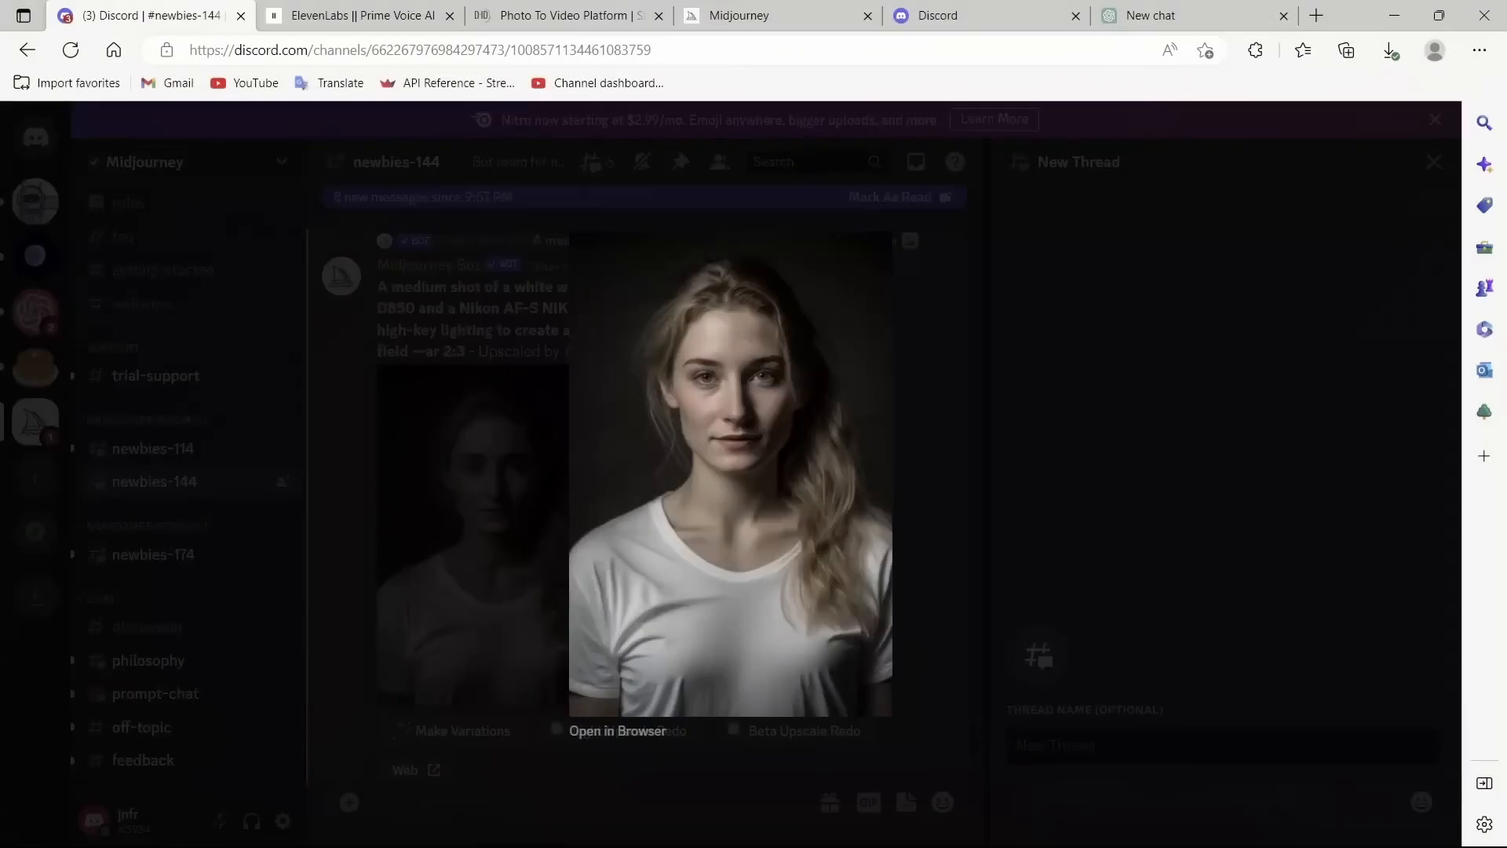
pyautogui.click(496, 512)
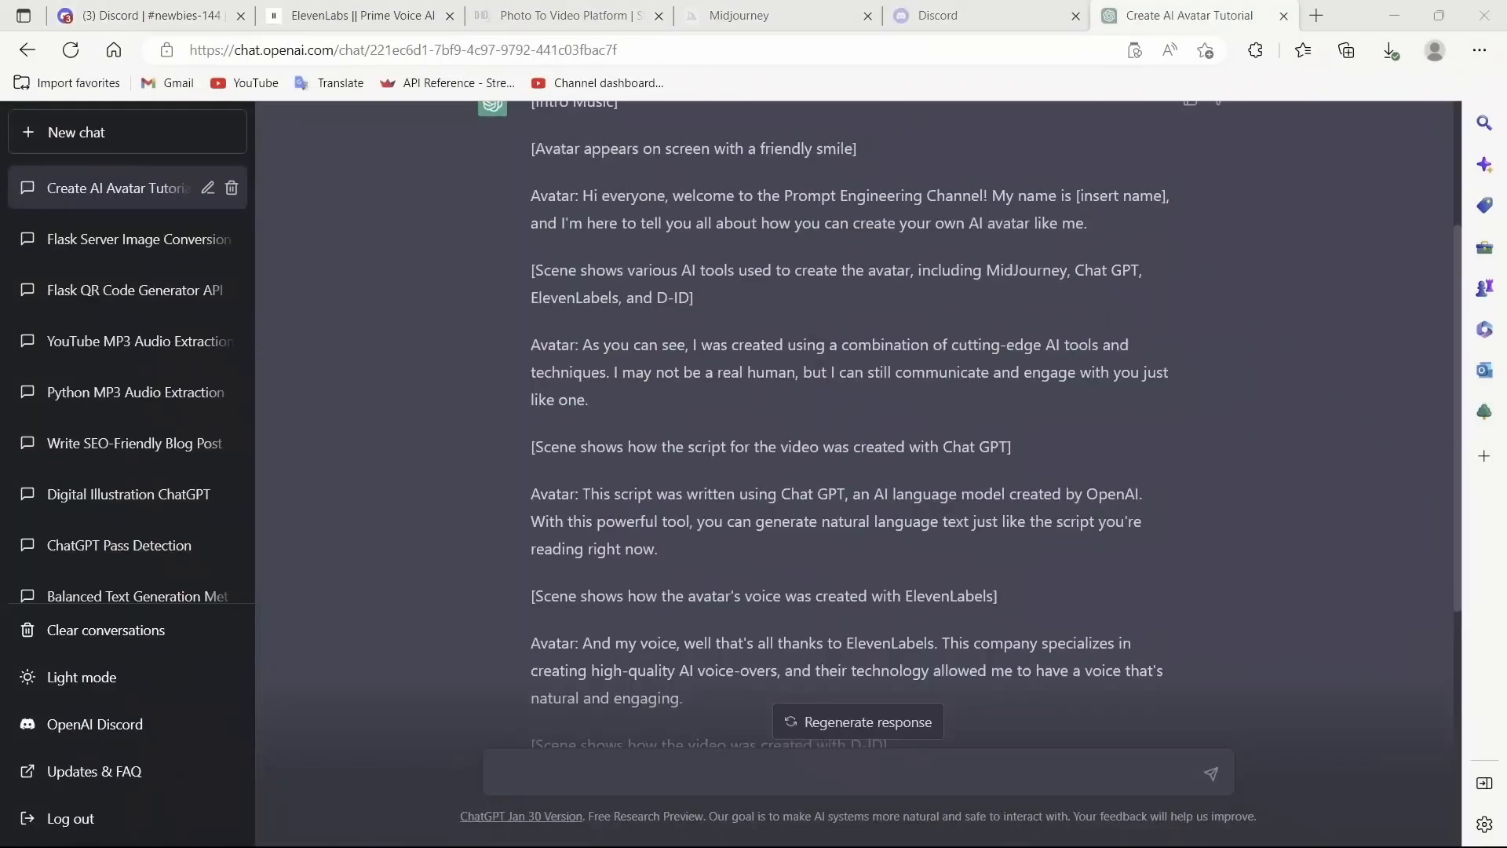
# Step: Examine the avatar video script in the ChatGPT conversation, selecting its spoken lines
pyautogui.scroll(3, 858, 424)
pyautogui.moveTo(531, 138); pyautogui.dragTo(654, 255)
pyautogui.scroll(-3, 858, 424)
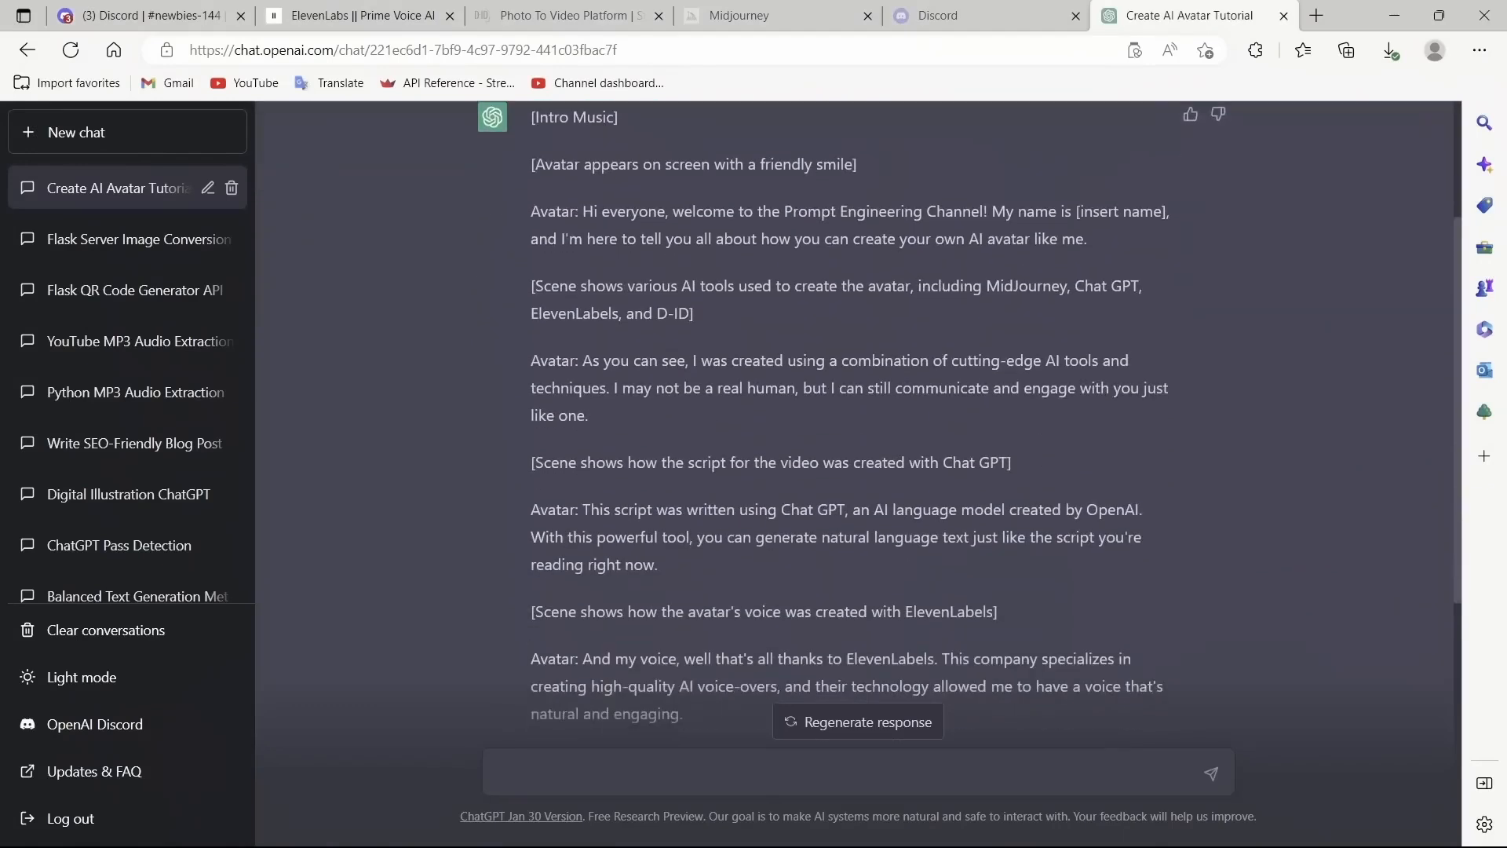
pyautogui.scroll(-4, 858, 424)
pyautogui.scroll(-2, 858, 424)
pyautogui.moveTo(959, 631); pyautogui.dragTo(530, 164)
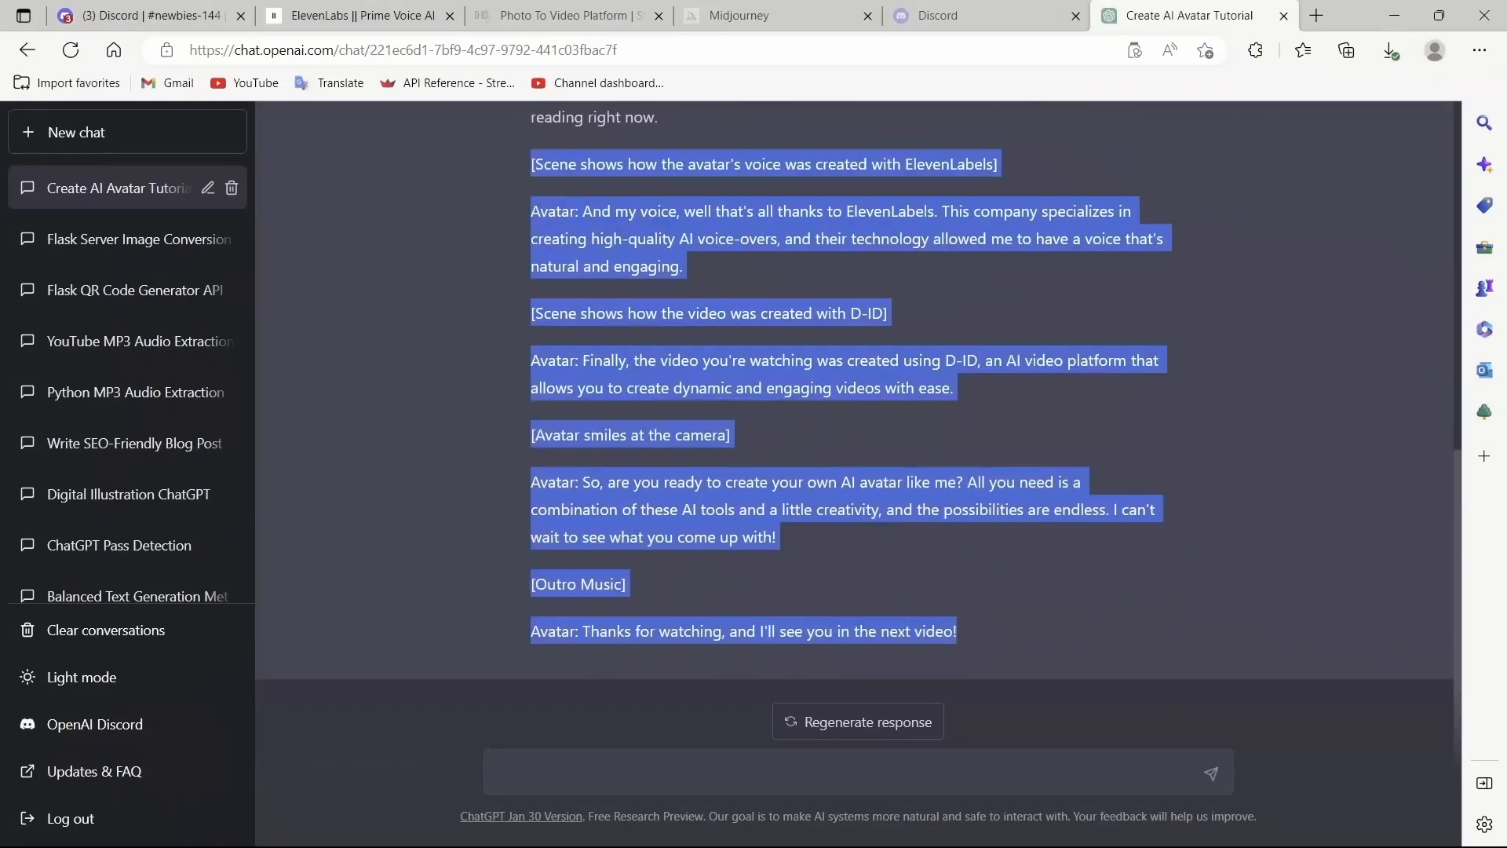
pyautogui.scroll(7, 858, 424)
pyautogui.moveTo(531, 230); pyautogui.dragTo(660, 678)
pyautogui.click(659, 678)
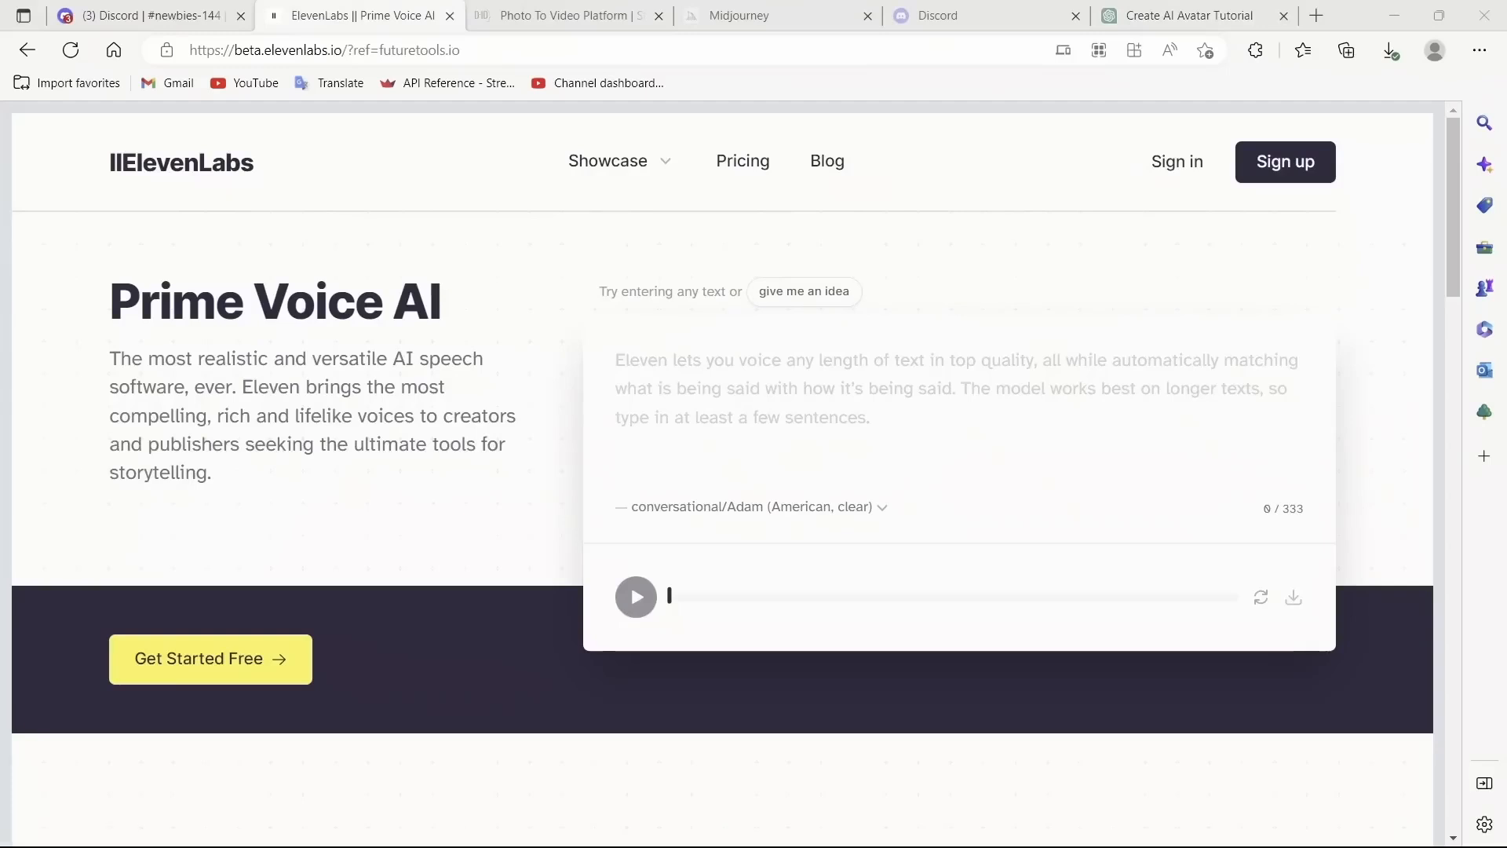
# Step: Examine the ElevenLabs speech synthesis page with the script pasted into the text box
pyautogui.scroll(-1, 722, 474)
pyautogui.scroll(1, 722, 475)
pyautogui.click(617, 361)
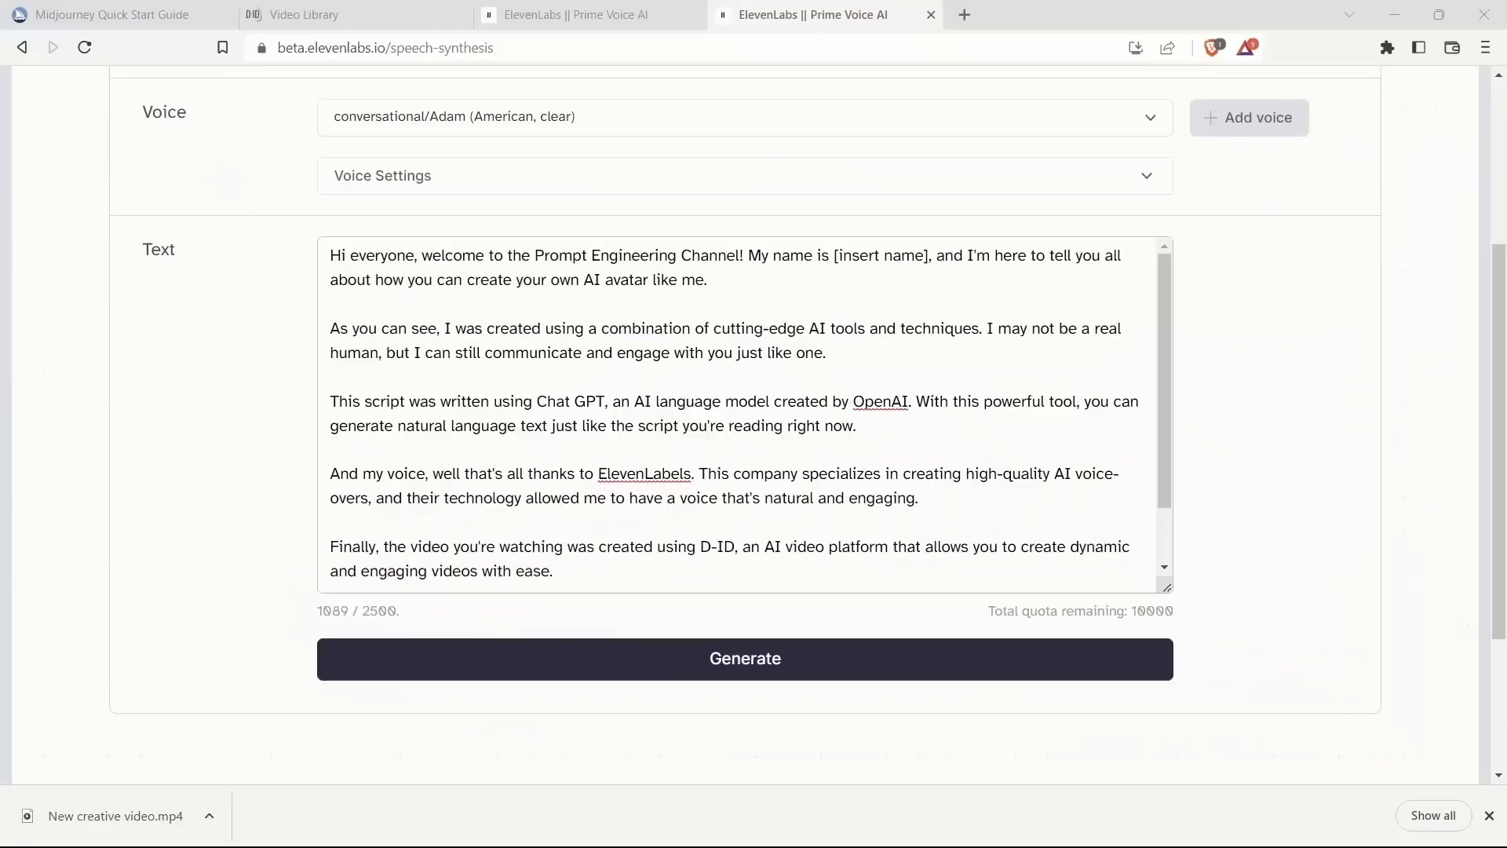
pyautogui.scroll(3, 746, 424)
pyautogui.scroll(-3, 746, 424)
pyautogui.scroll(3, 746, 424)
pyautogui.scroll(-3, 746, 424)
pyautogui.scroll(3, 745, 424)
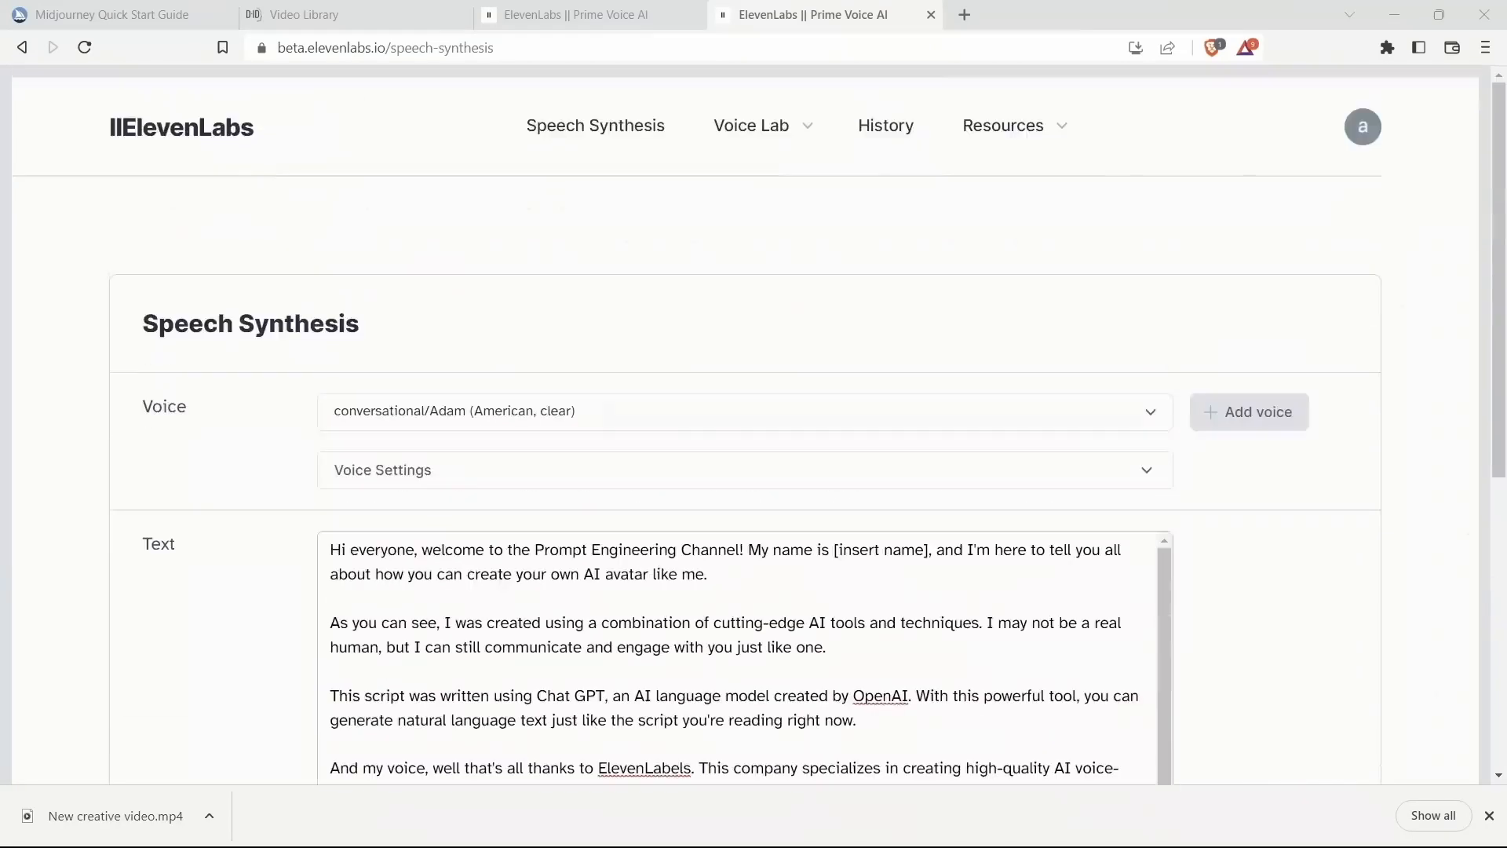
pyautogui.scroll(-2, 746, 424)
# Step: Choose the conversational/Rachel (american, mellow) voice for speech synthesis
pyautogui.click(746, 215)
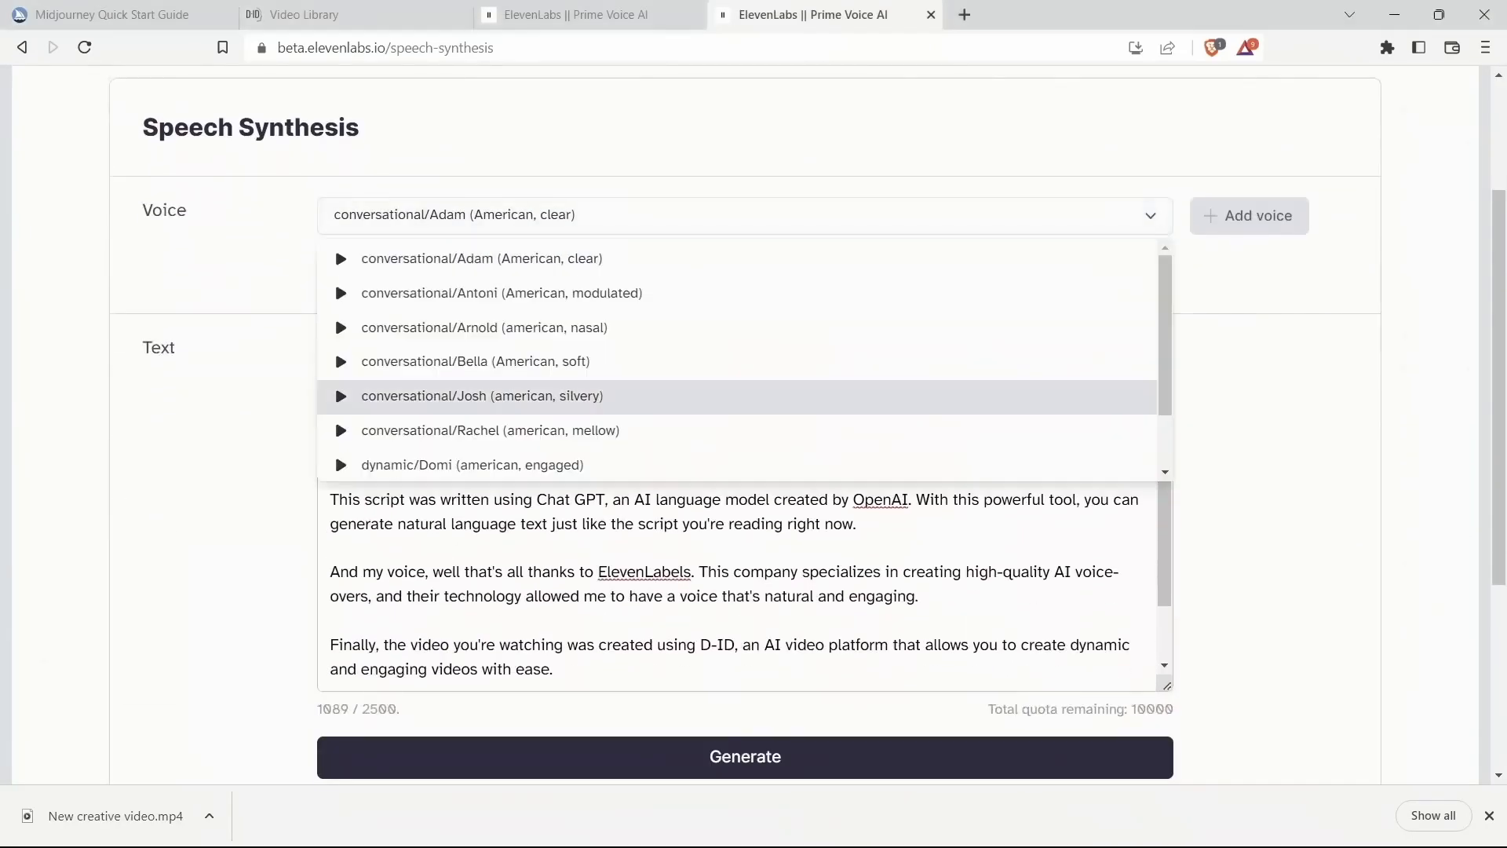
pyautogui.click(490, 431)
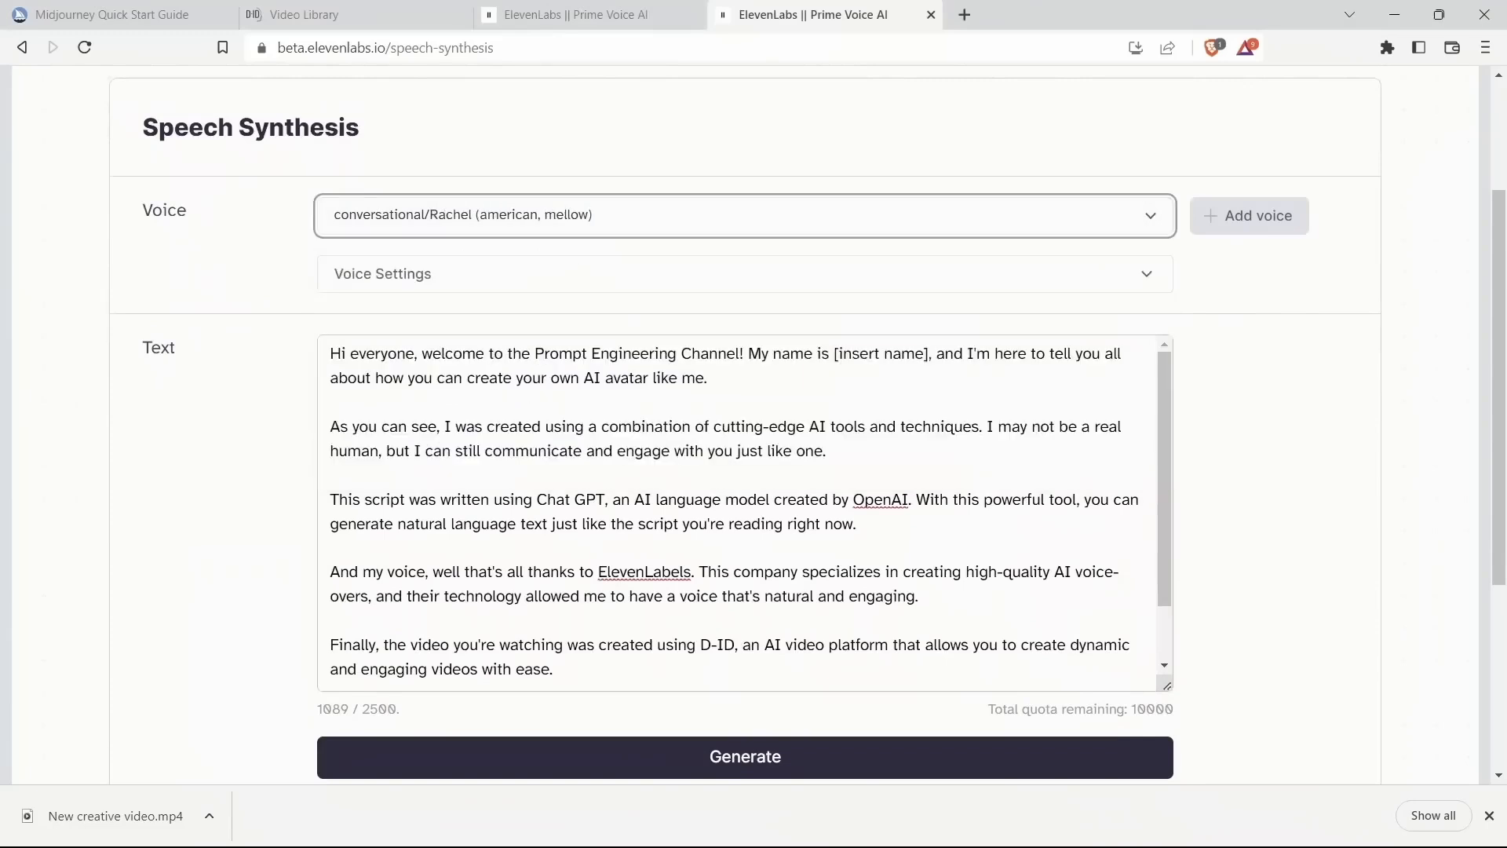
pyautogui.scroll(-2, 746, 424)
pyautogui.scroll(1, 746, 424)
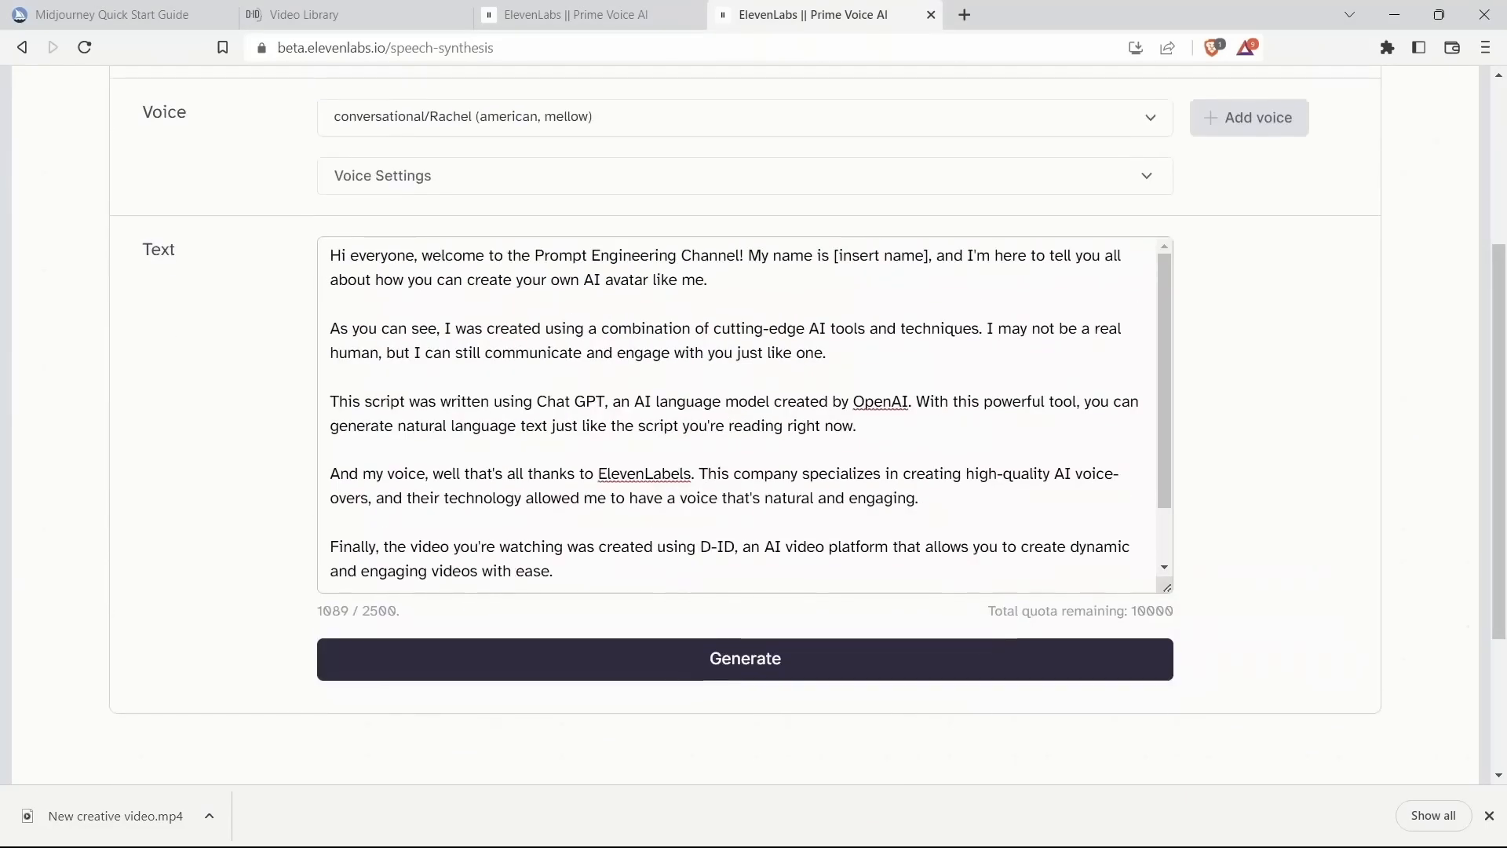
# Step: Open the voice settings, then generate audio from the script text
pyautogui.click(746, 175)
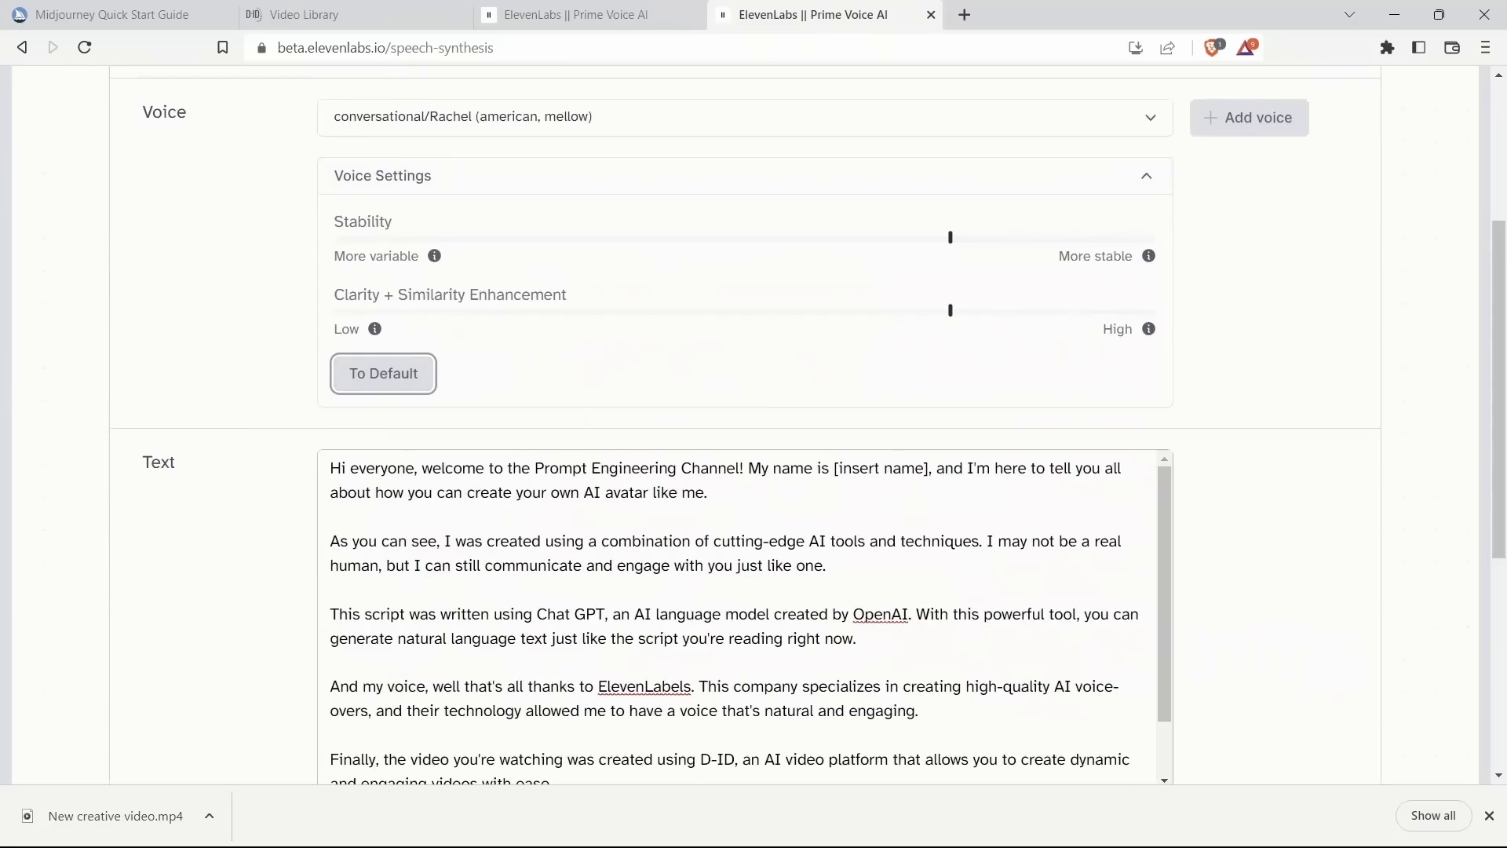
pyautogui.scroll(-3, 745, 424)
pyautogui.click(745, 578)
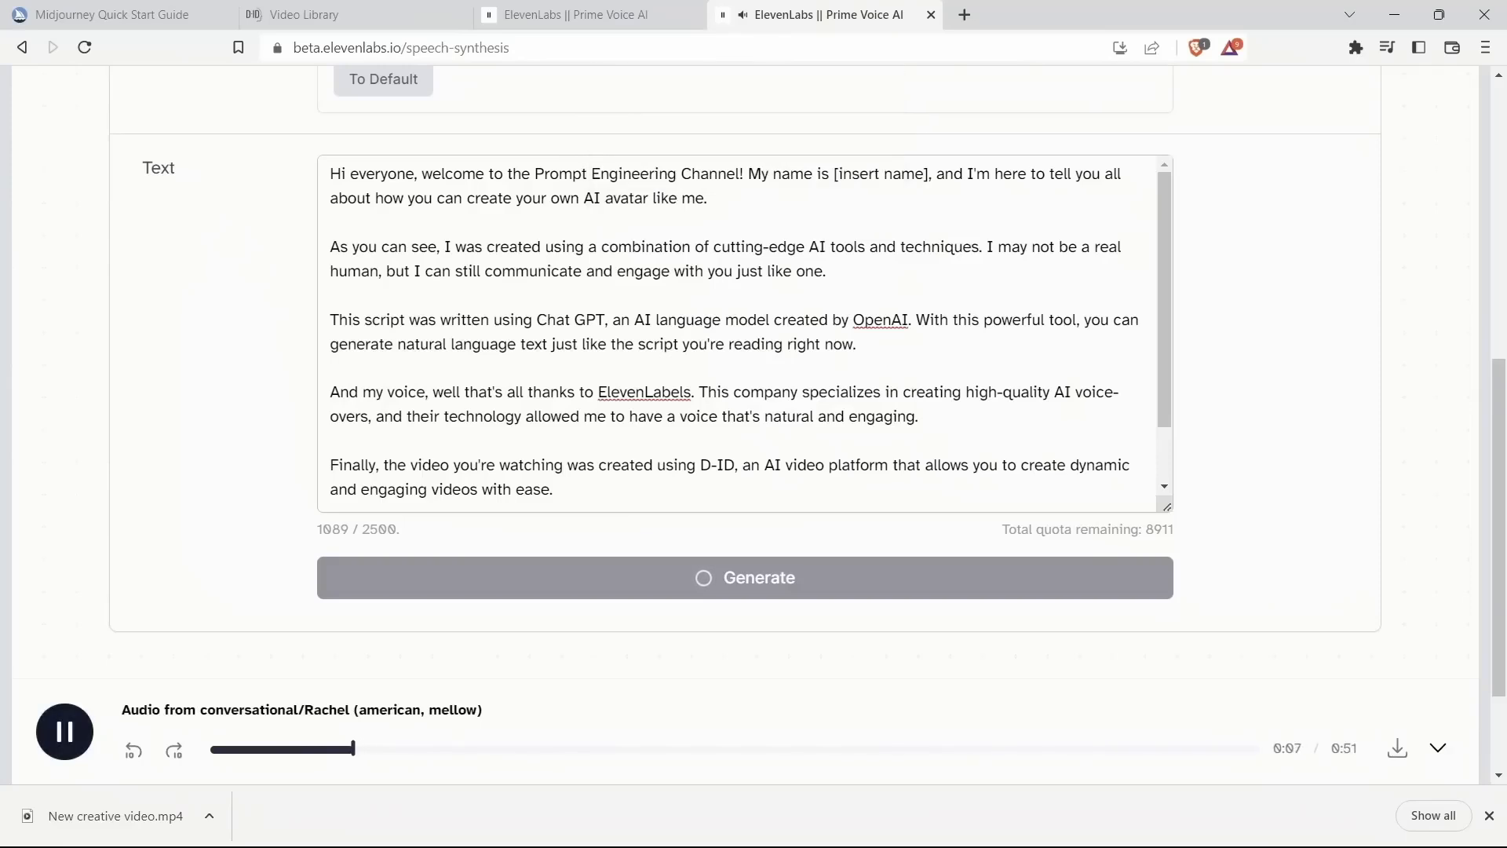
# Step: Replace the [insert name] placeholder in the script with Rachel and regenerate the audio
pyautogui.click(834, 343)
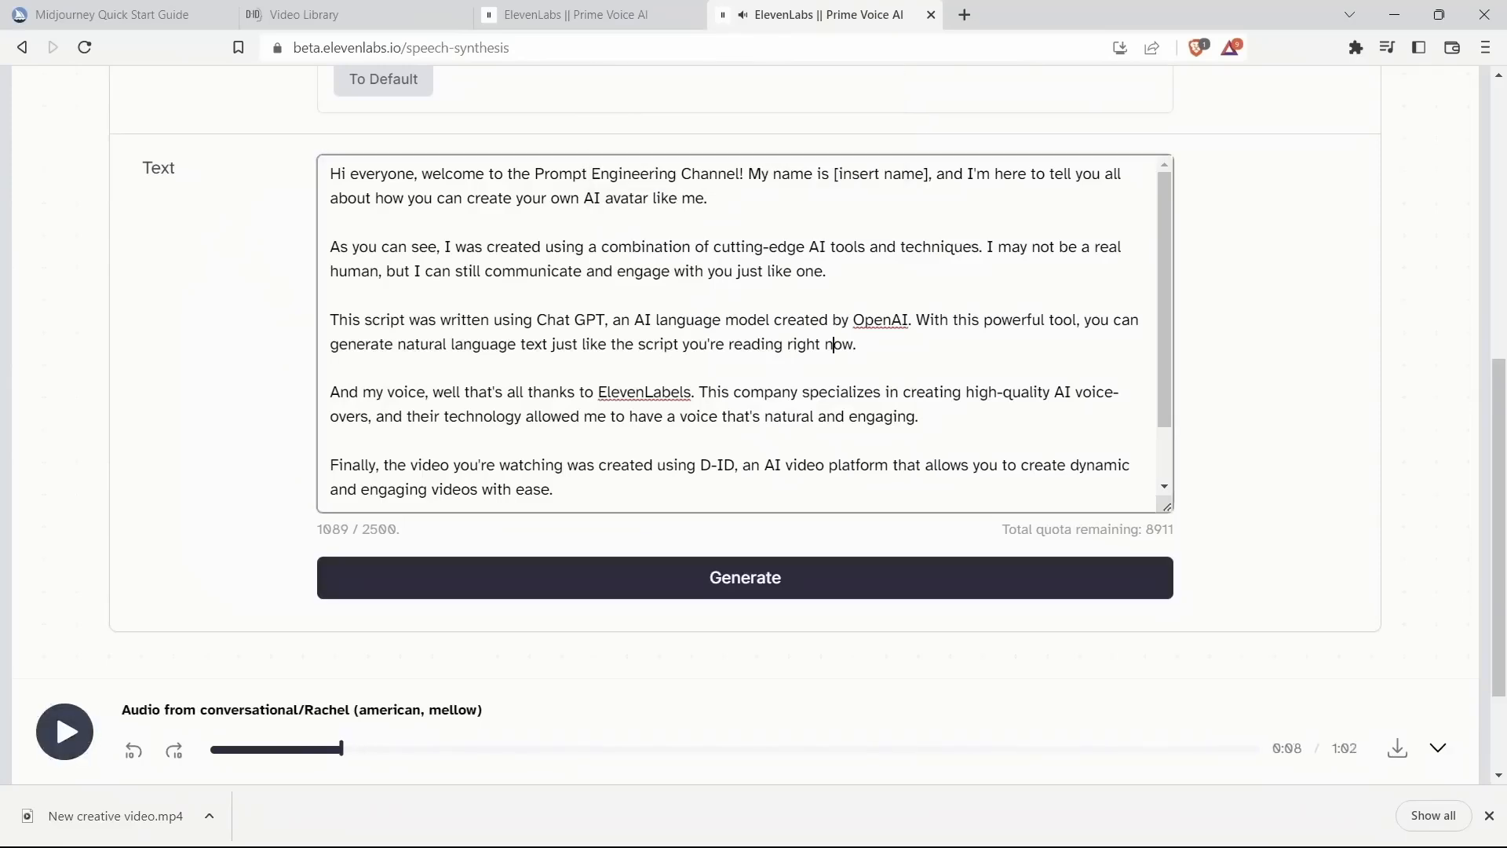
pyautogui.click(330, 368)
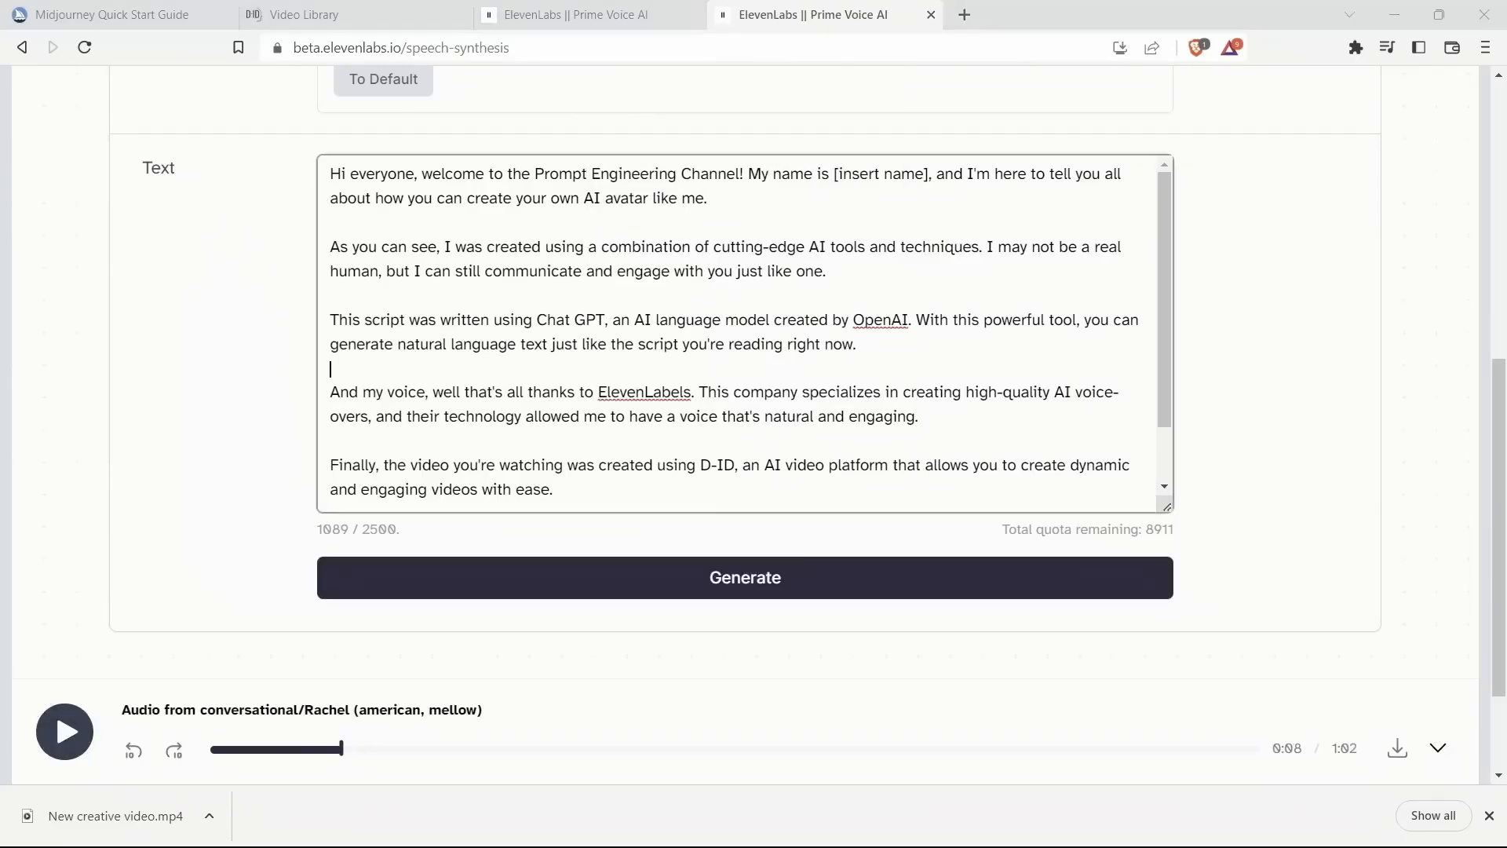
pyautogui.moveTo(929, 174); pyautogui.dragTo(834, 175)
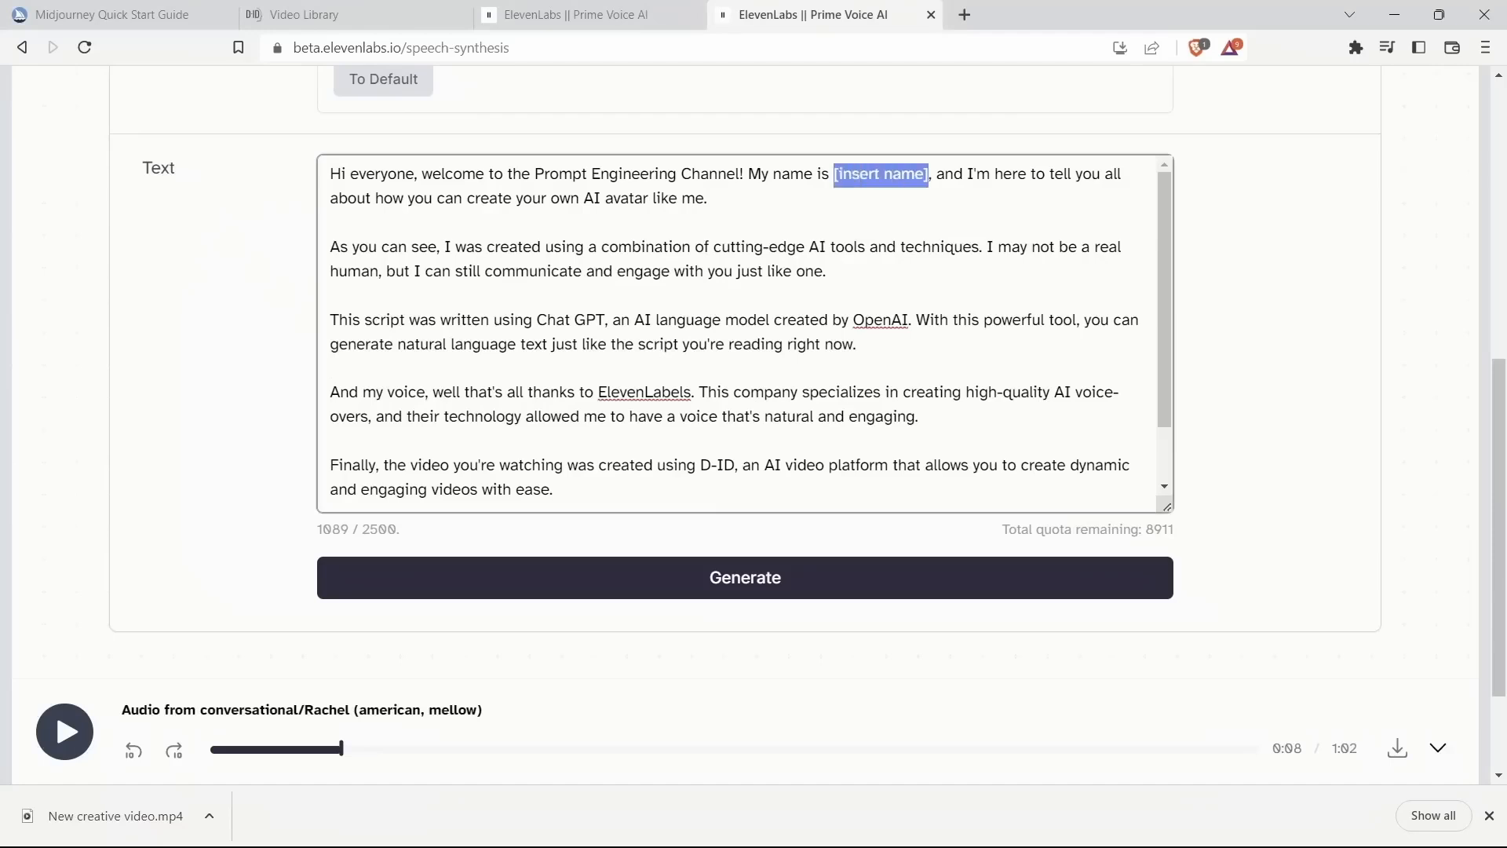
pyautogui.write('Rachel')
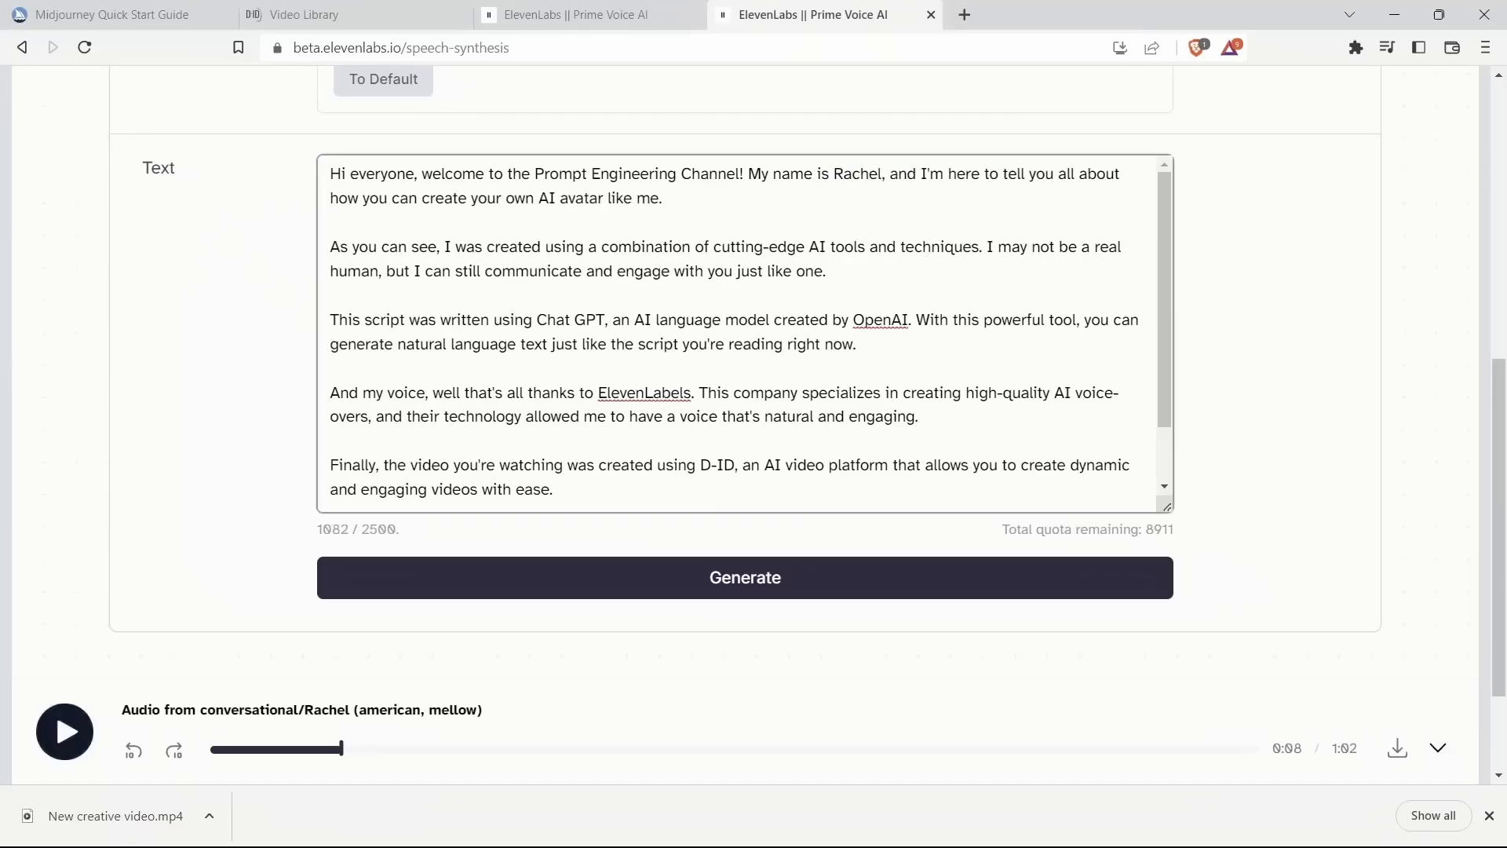
pyautogui.click(745, 578)
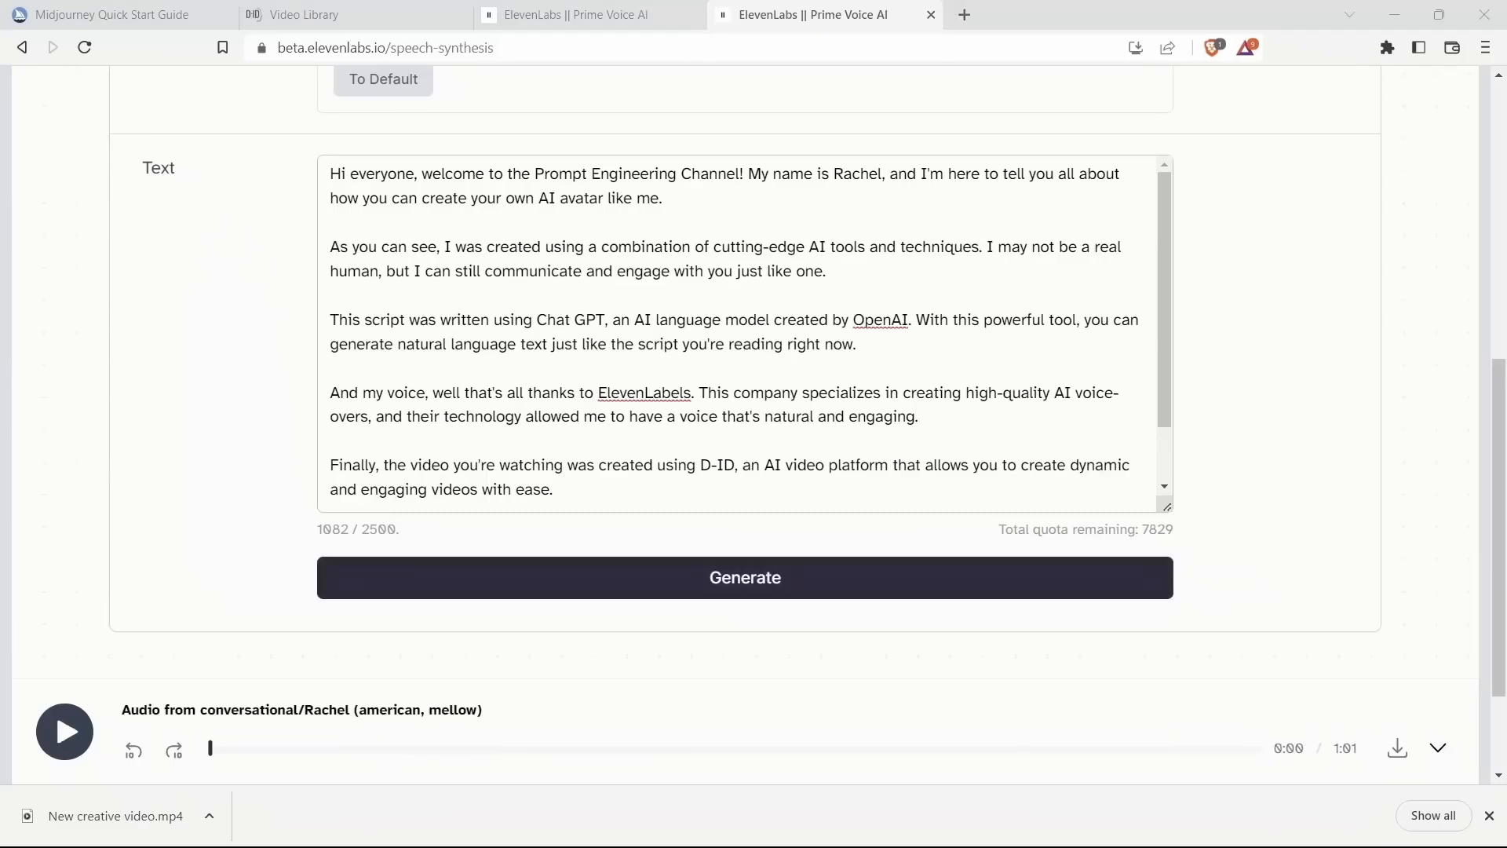
# Step: Download the generated audio as synthesized_audio.mp3 into the Video Avatar folder
pyautogui.scroll(-1, 744, 330)
pyautogui.click(1397, 748)
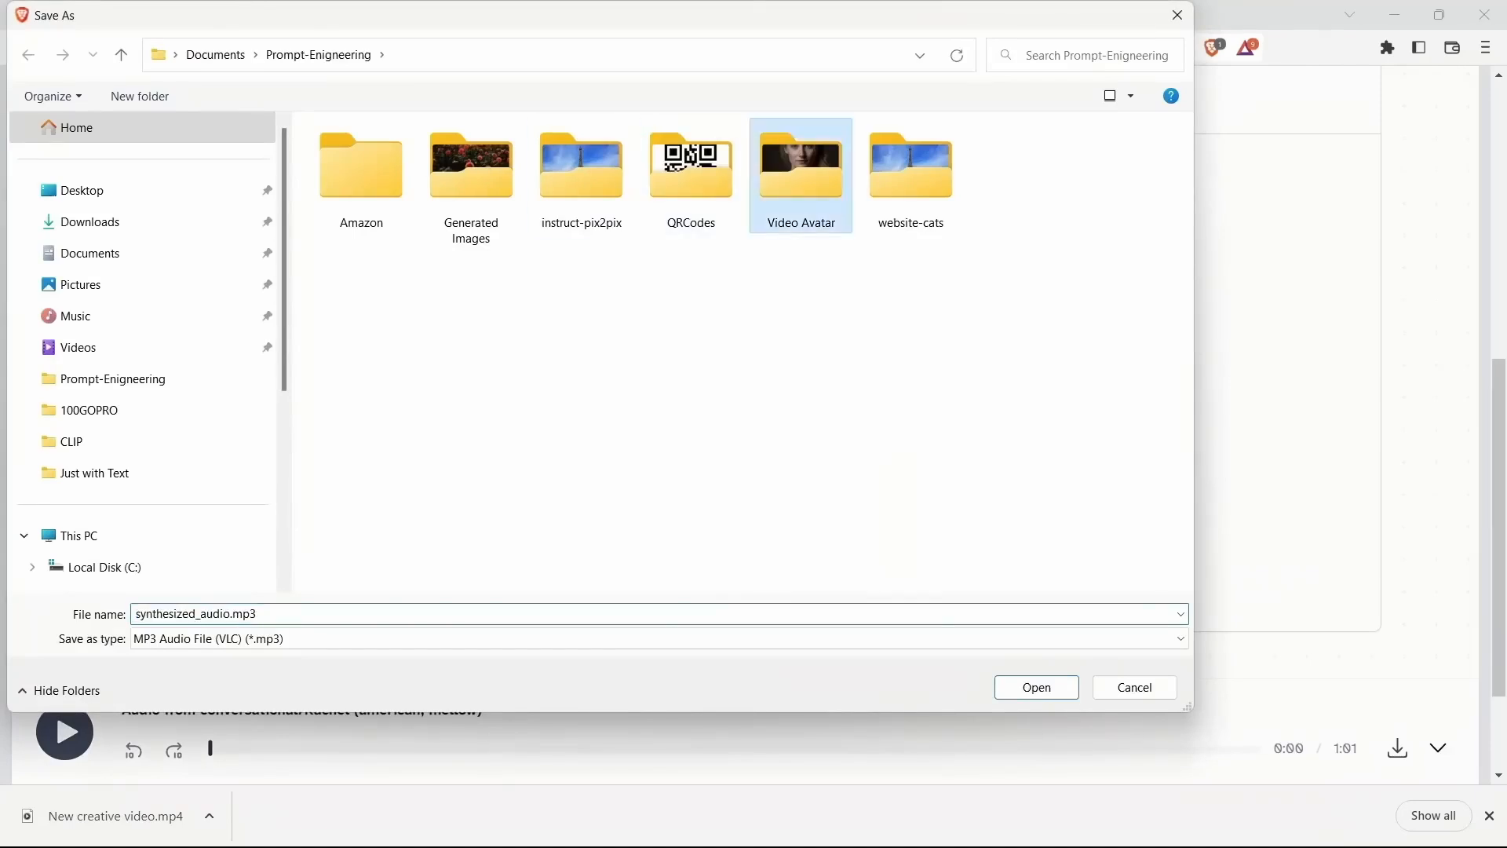
pyautogui.doubleClick(801, 169)
pyautogui.click(1036, 687)
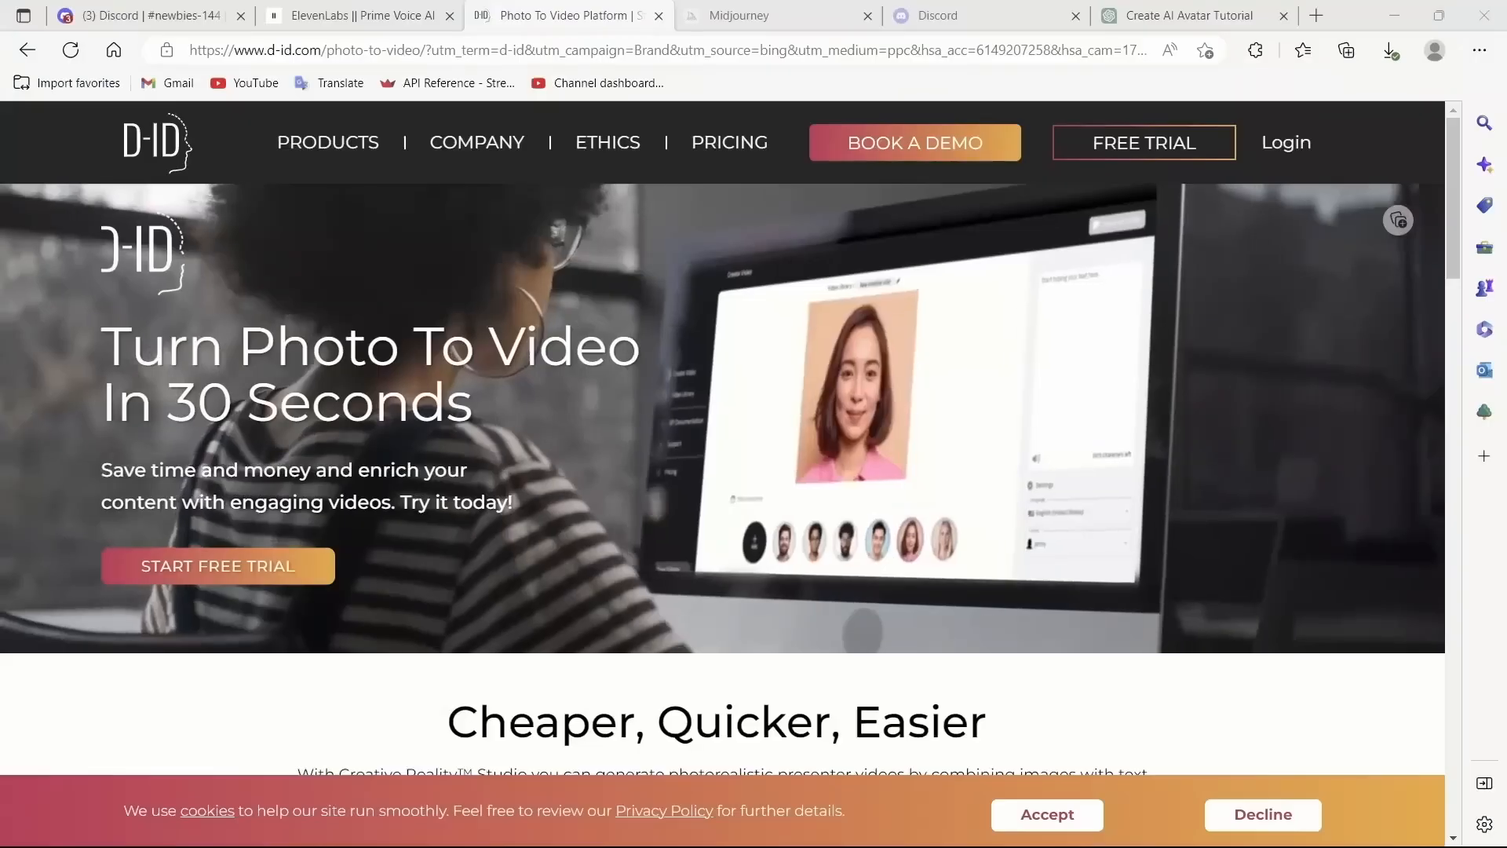
# Step: Open D-ID Studio from the free trial link and start creating a new video
pyautogui.scroll(1, 722, 439)
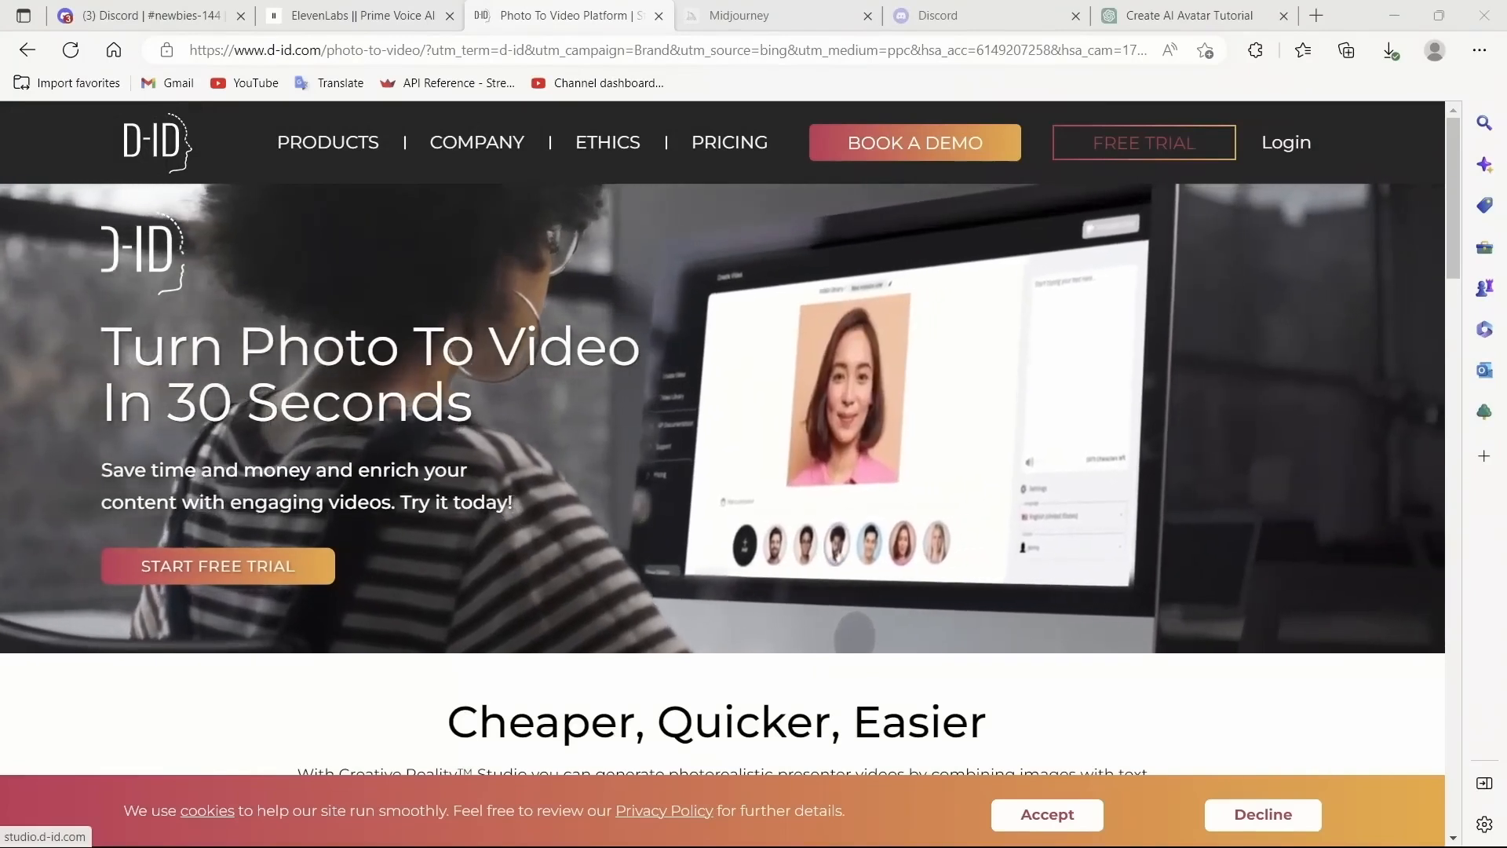
pyautogui.click(1144, 142)
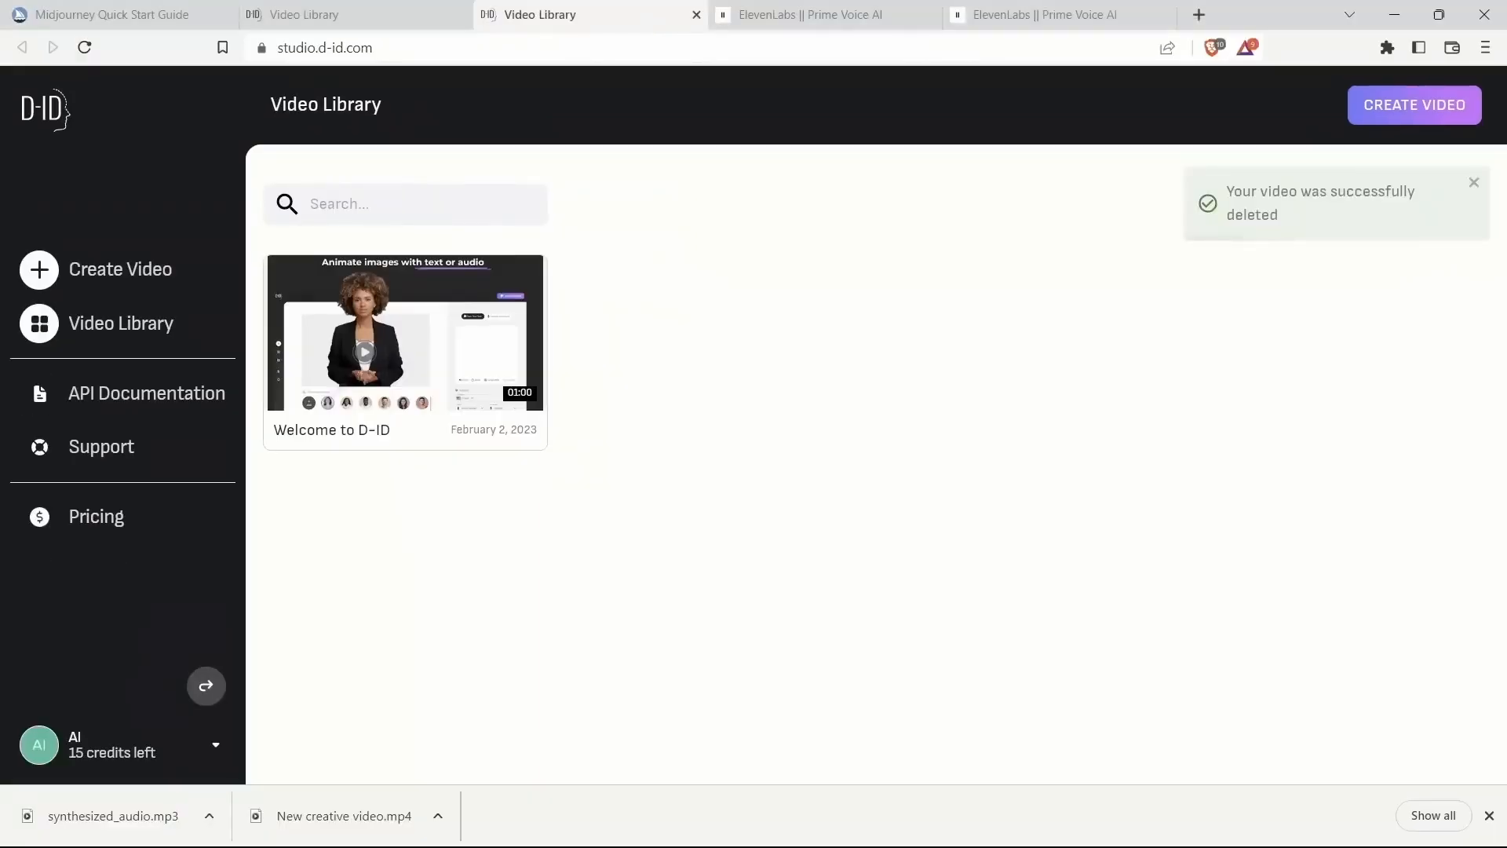
pyautogui.click(119, 269)
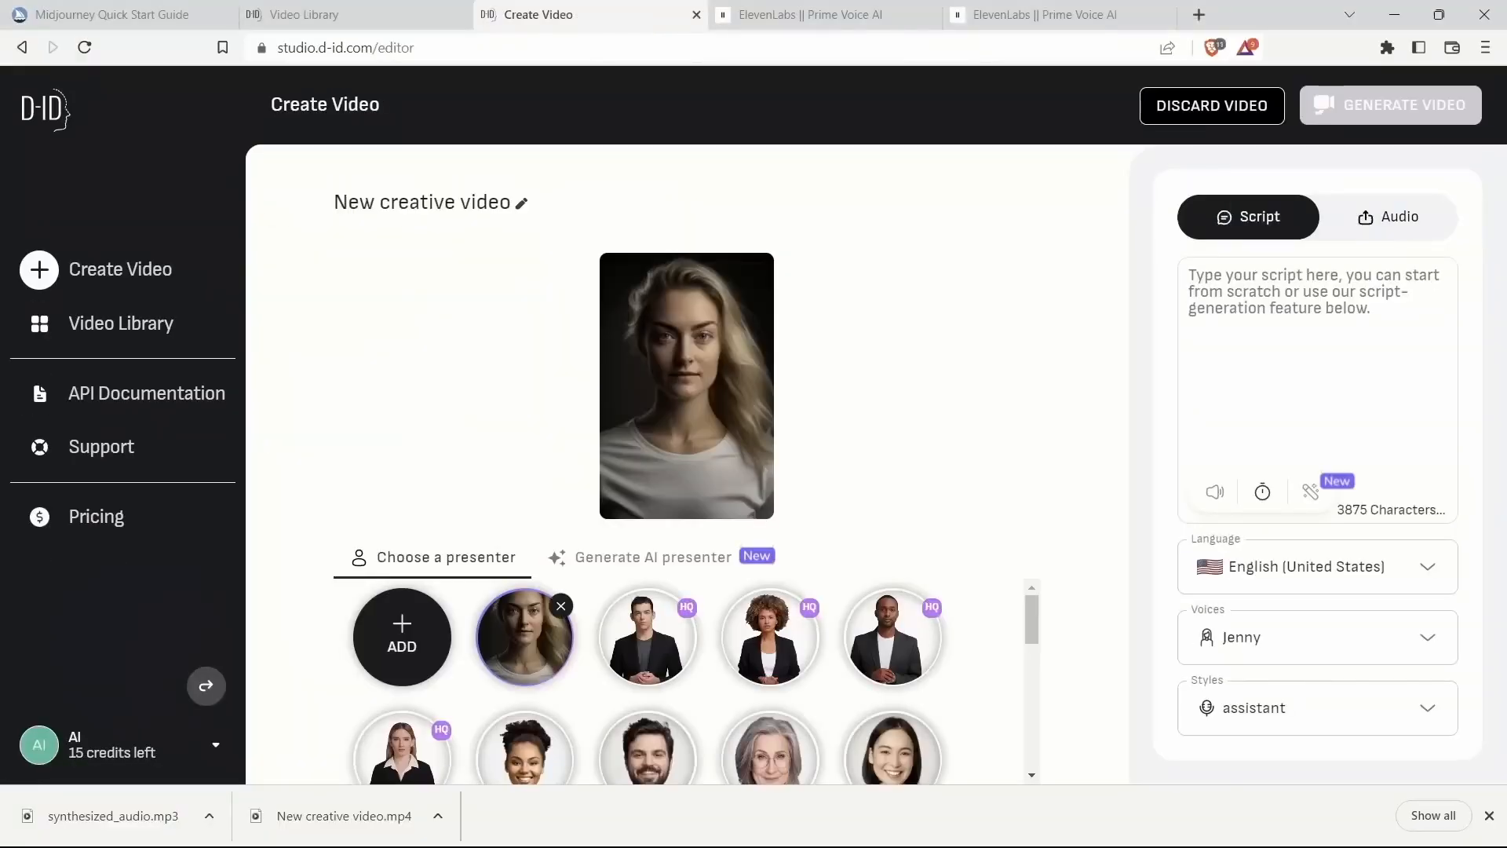
# Step: Add the Midjourney portrait image from the Video Avatar folder as the presenter
pyautogui.click(402, 637)
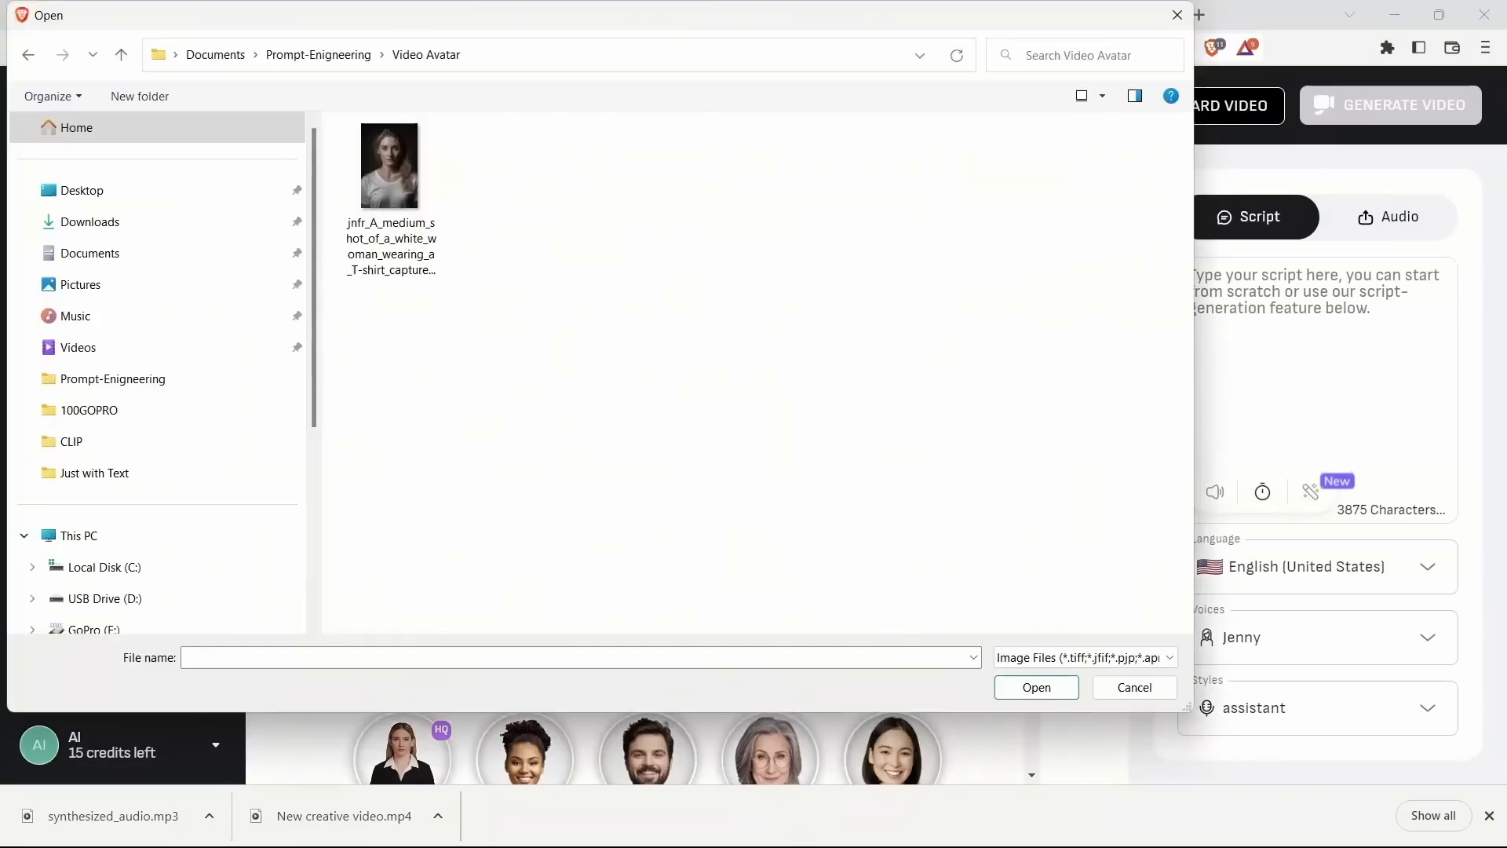
pyautogui.doubleClick(390, 197)
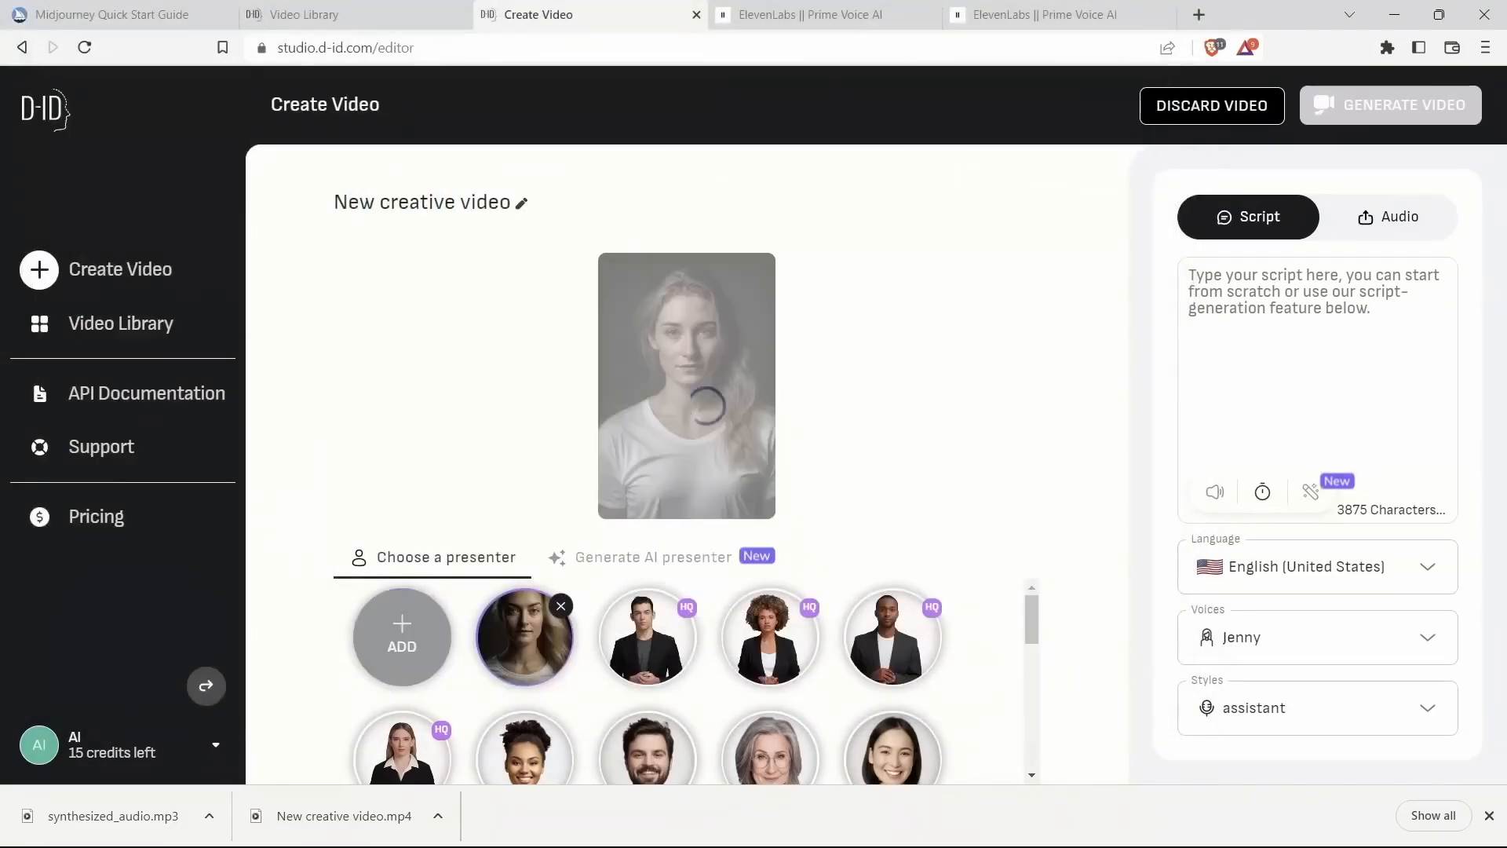
pyautogui.scroll(-3, 647, 683)
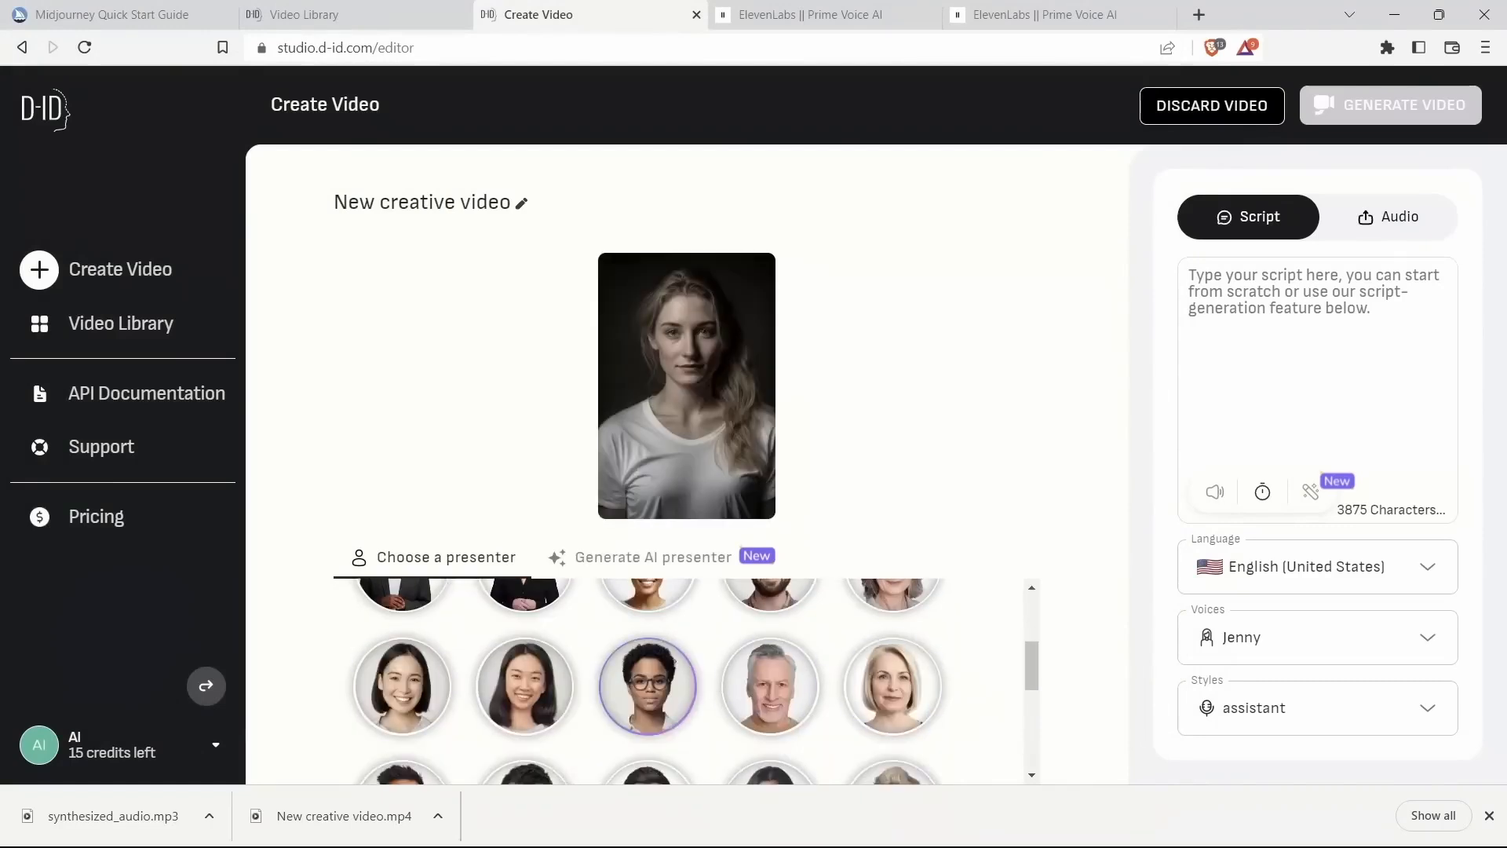
pyautogui.scroll(3, 648, 683)
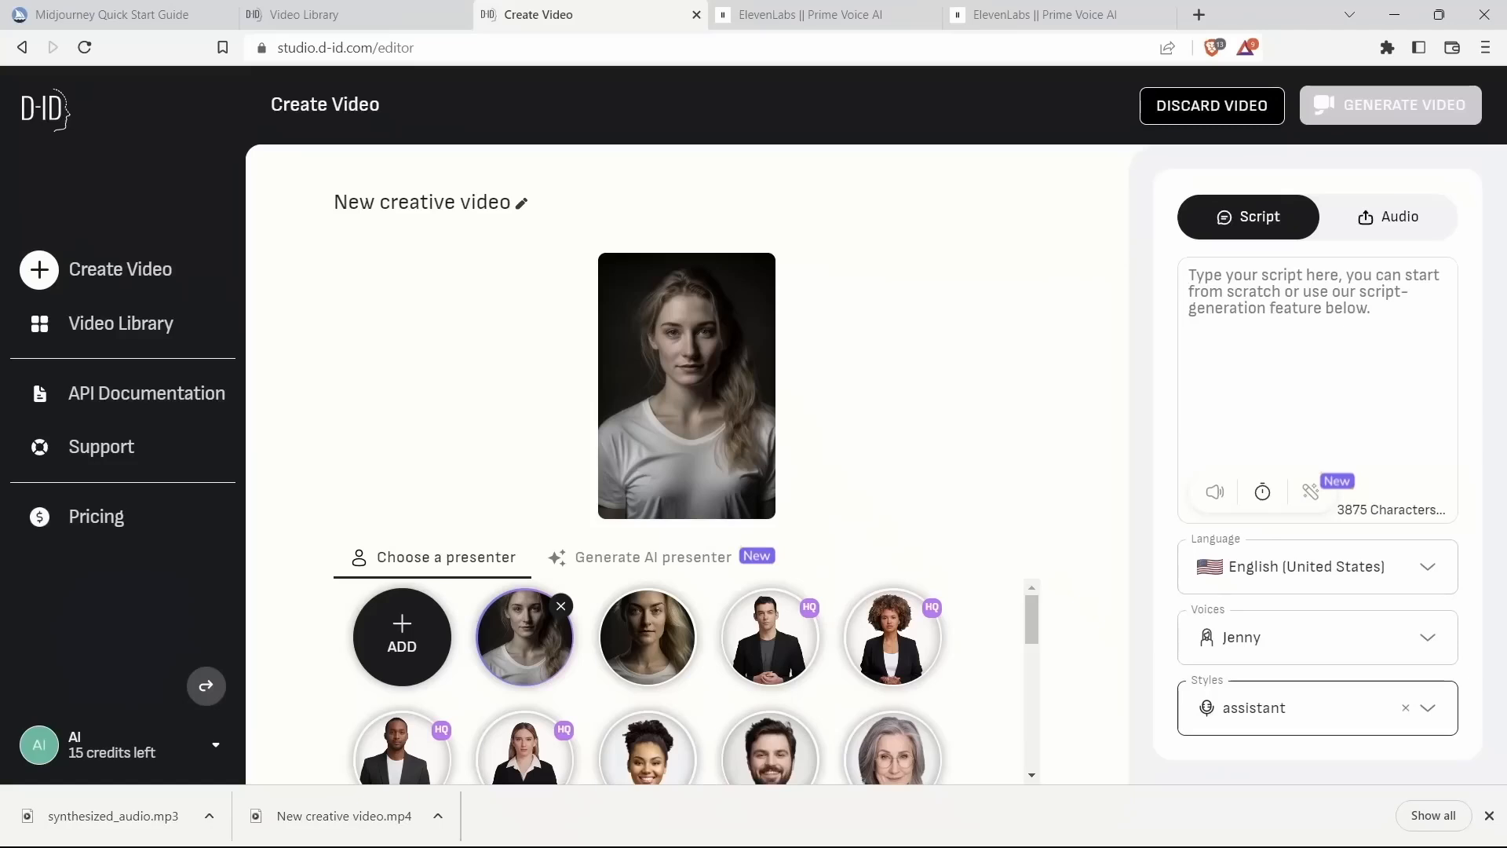
pyautogui.click(1304, 707)
pyautogui.scroll(-3, 1312, 526)
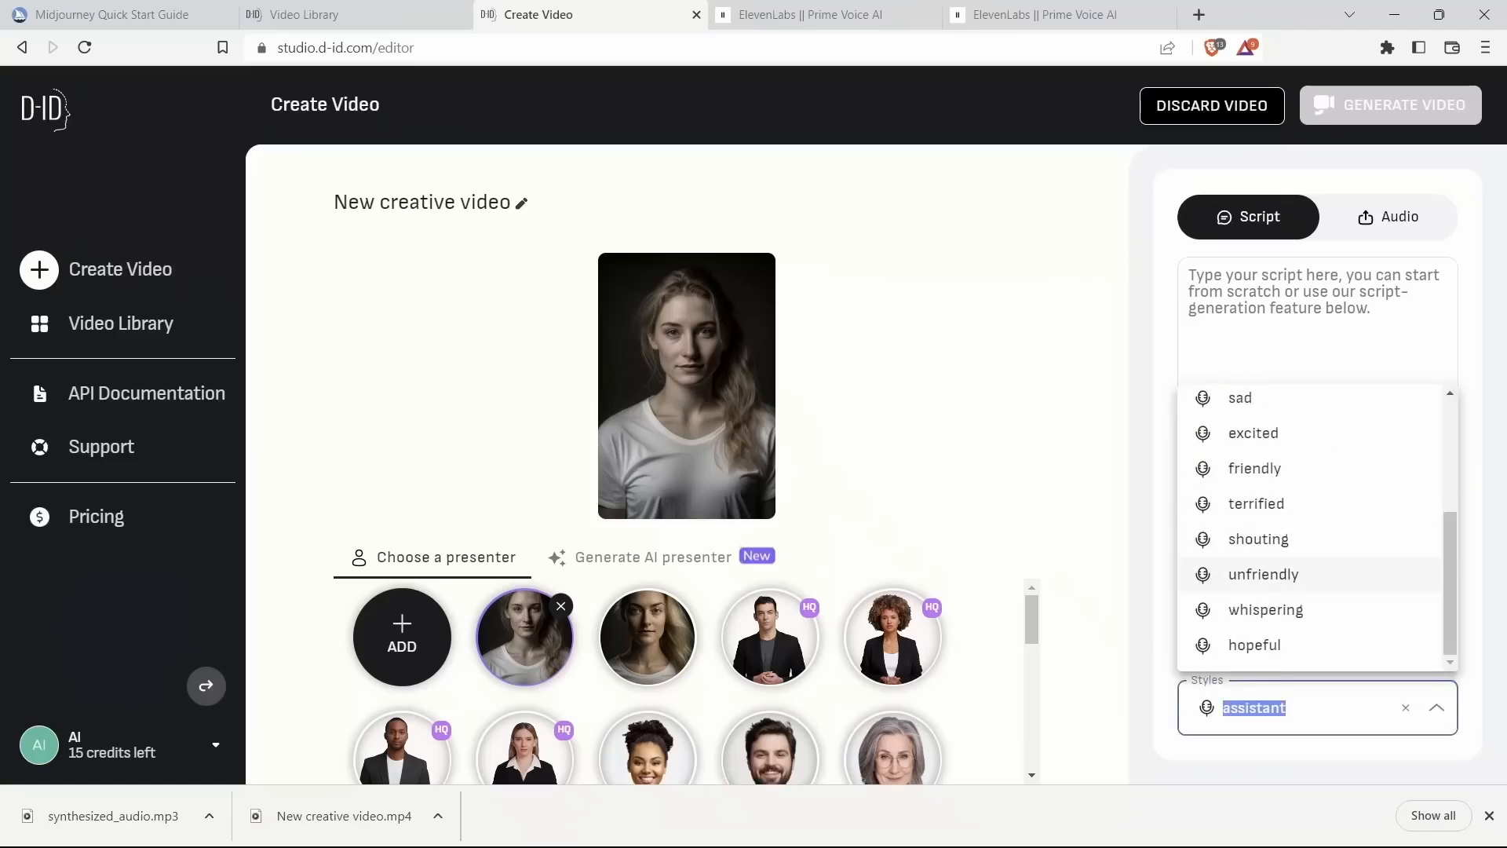
pyautogui.scroll(3, 1312, 479)
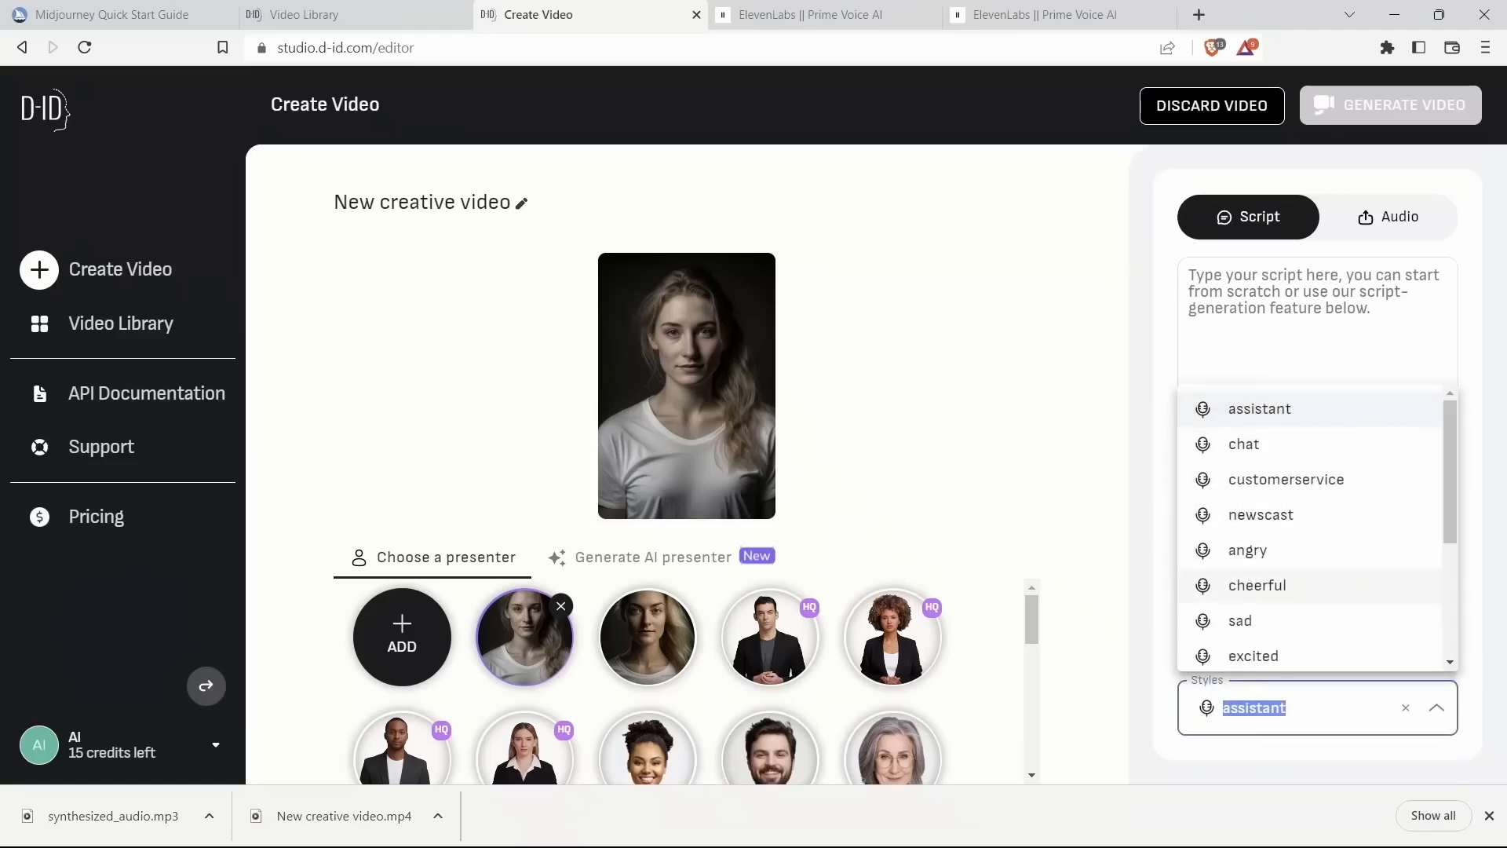
pyautogui.scroll(-3, 1311, 585)
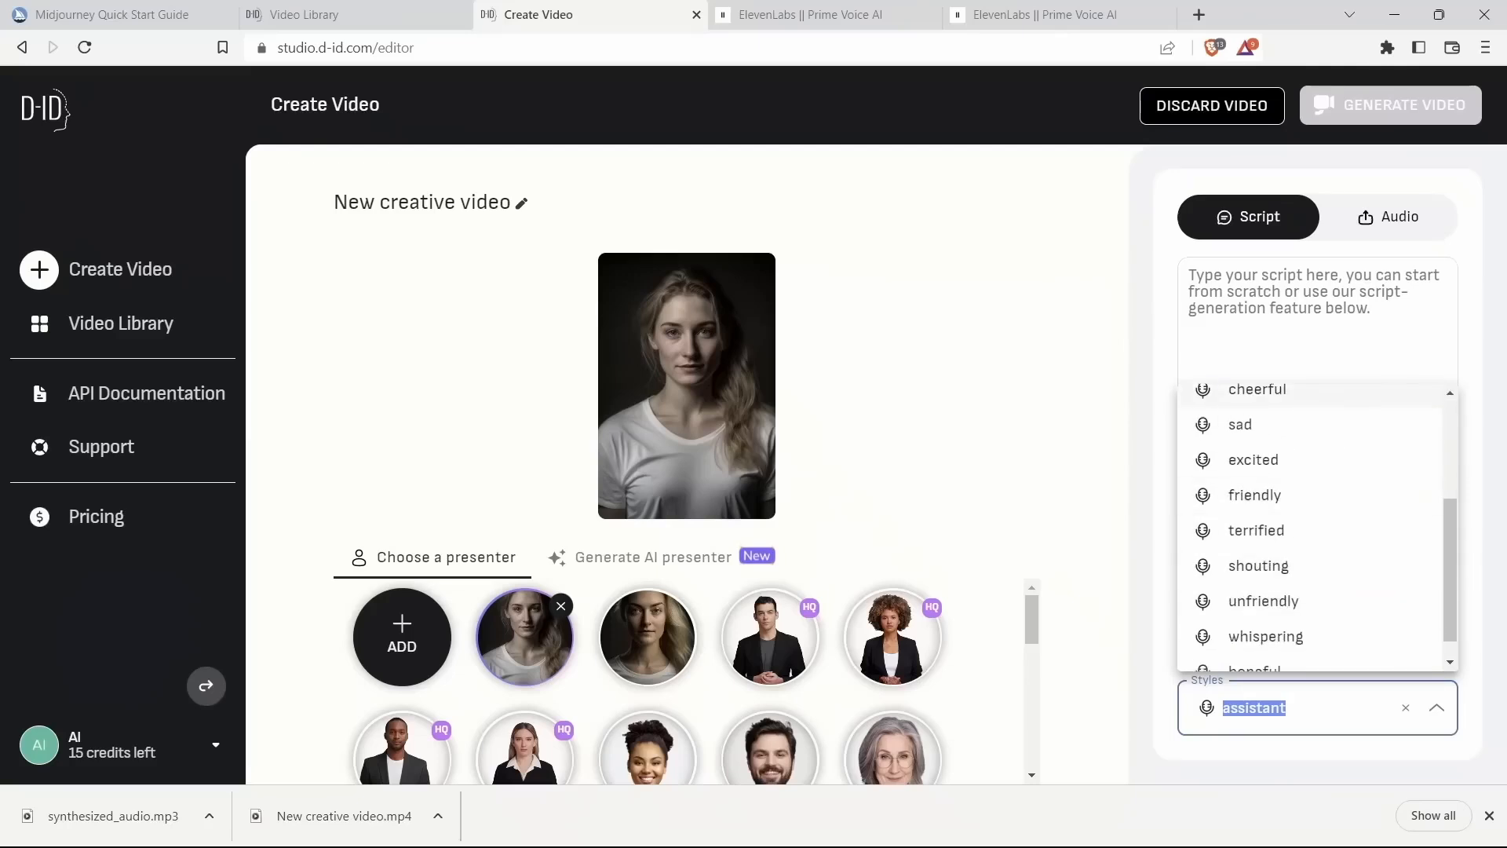
pyautogui.press('Escape')
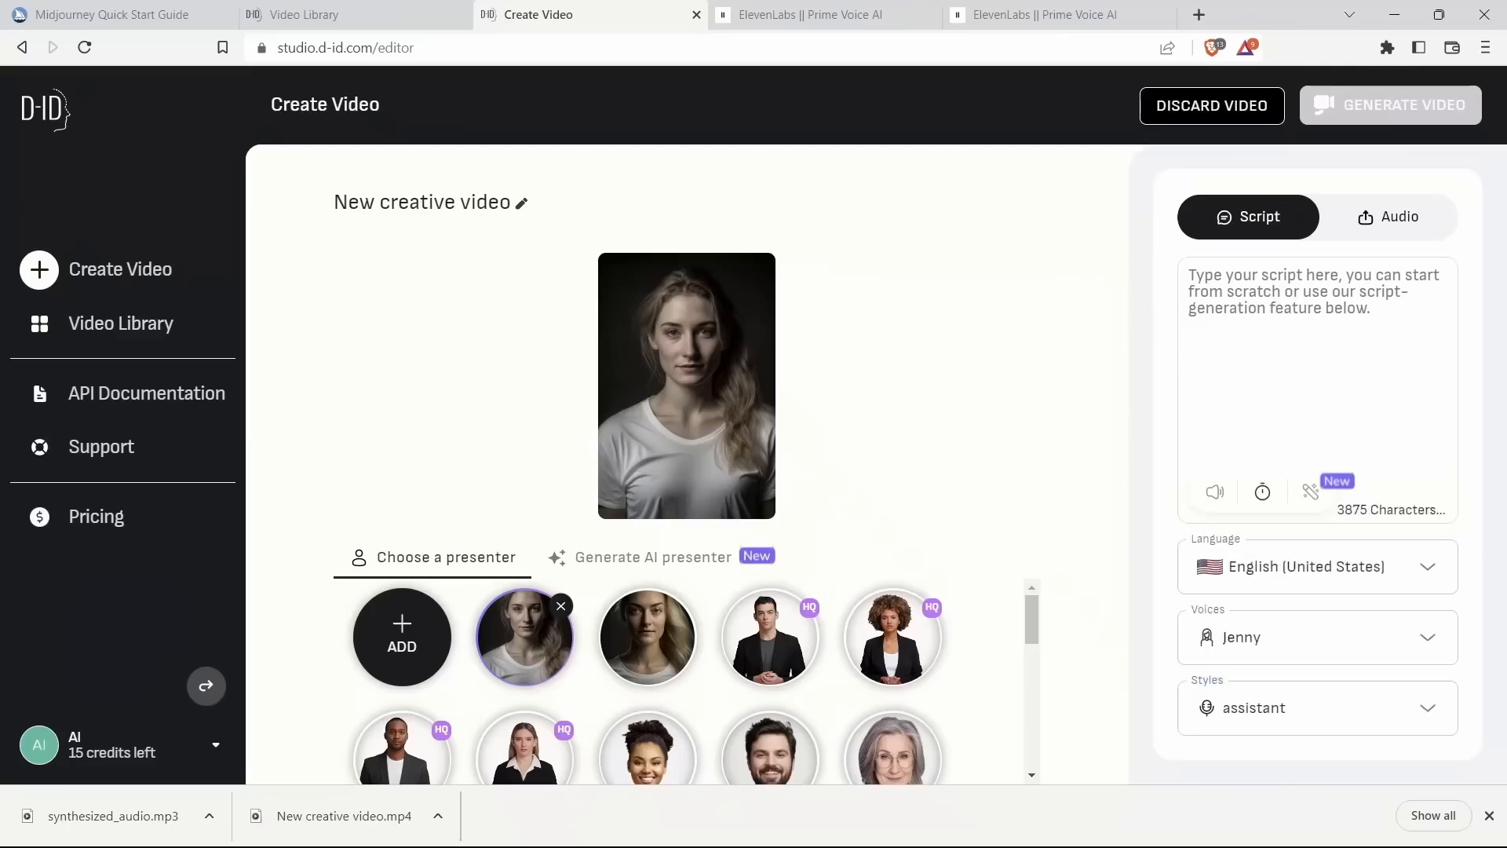
# Step: Upload synthesized_audio.mp3 as the video's own voice audio and preview it
pyautogui.click(1389, 217)
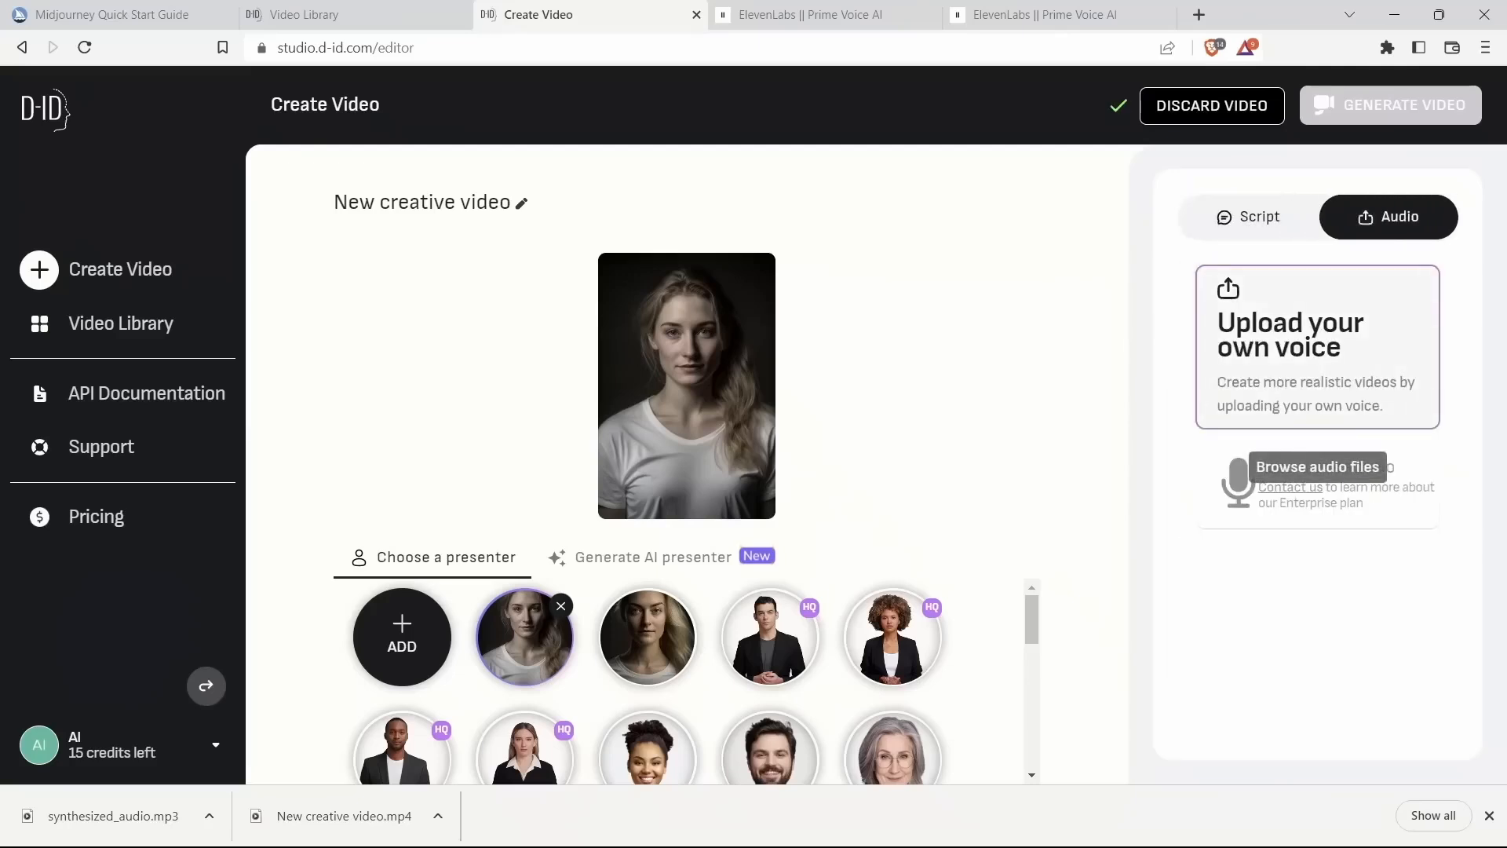
pyautogui.click(1318, 416)
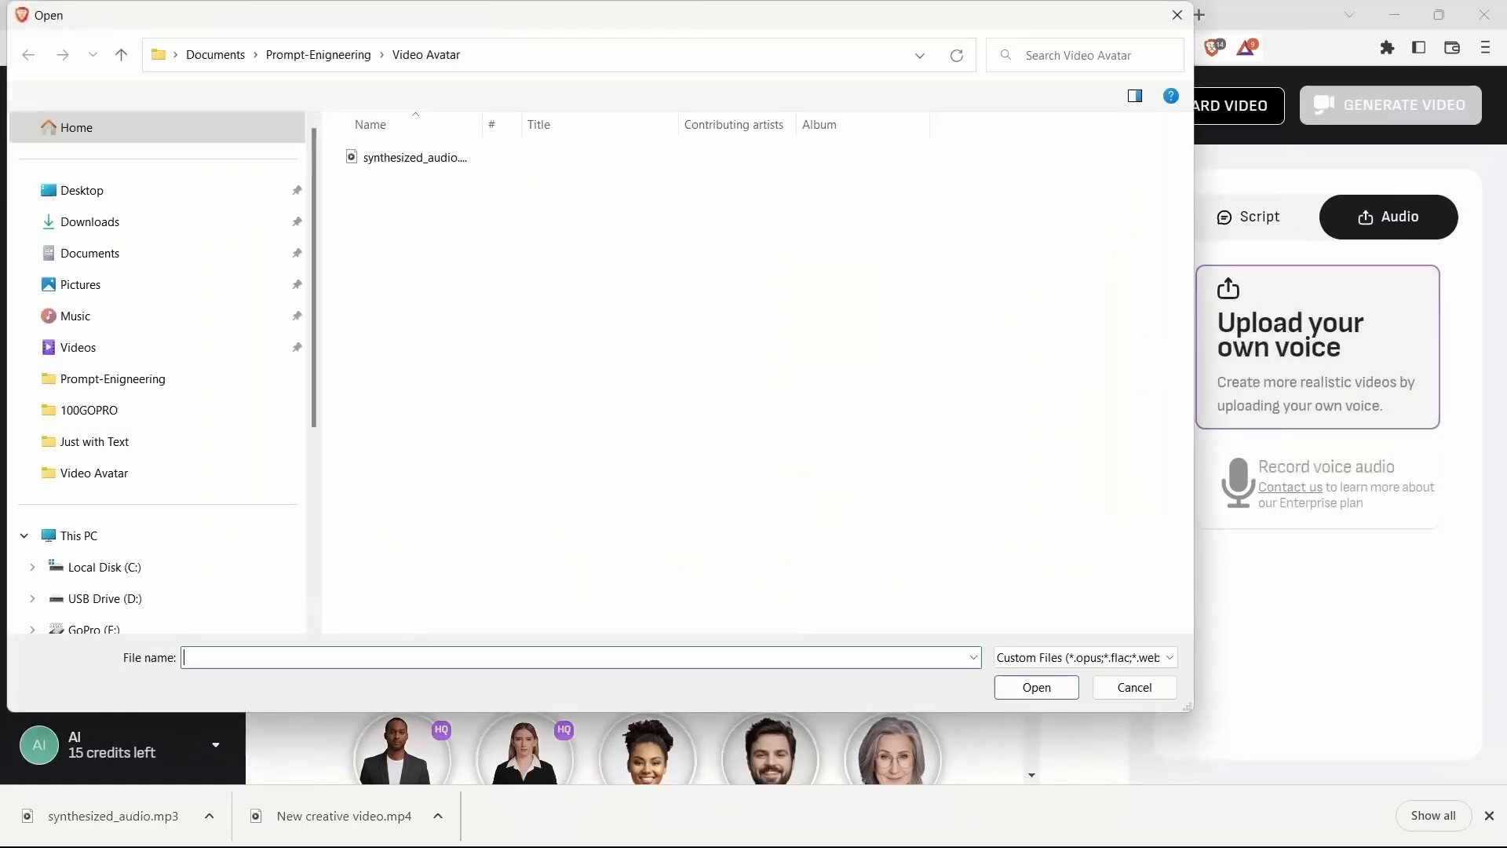
pyautogui.doubleClick(415, 158)
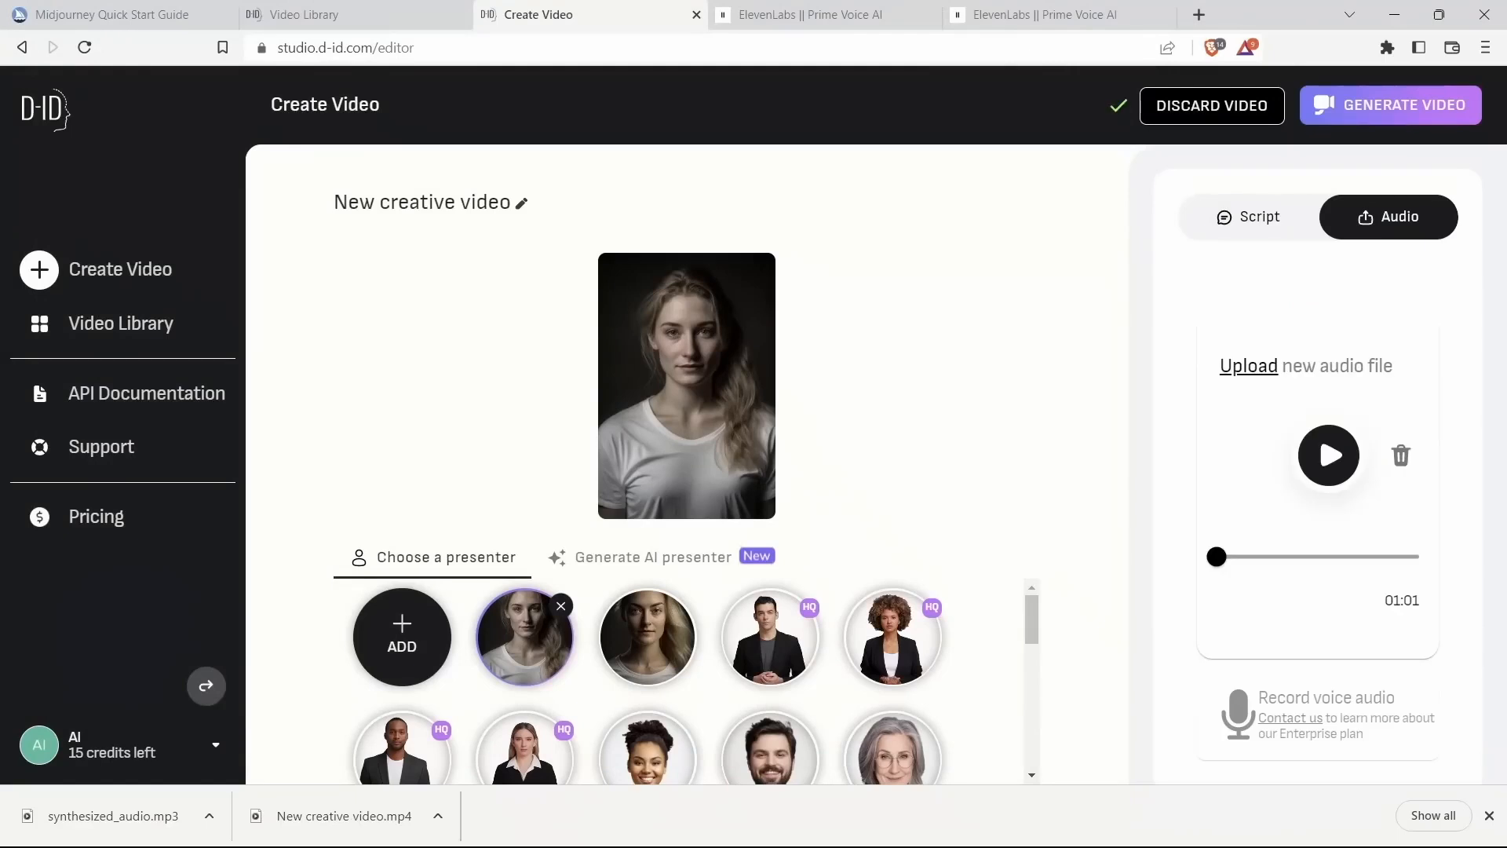
pyautogui.click(1329, 455)
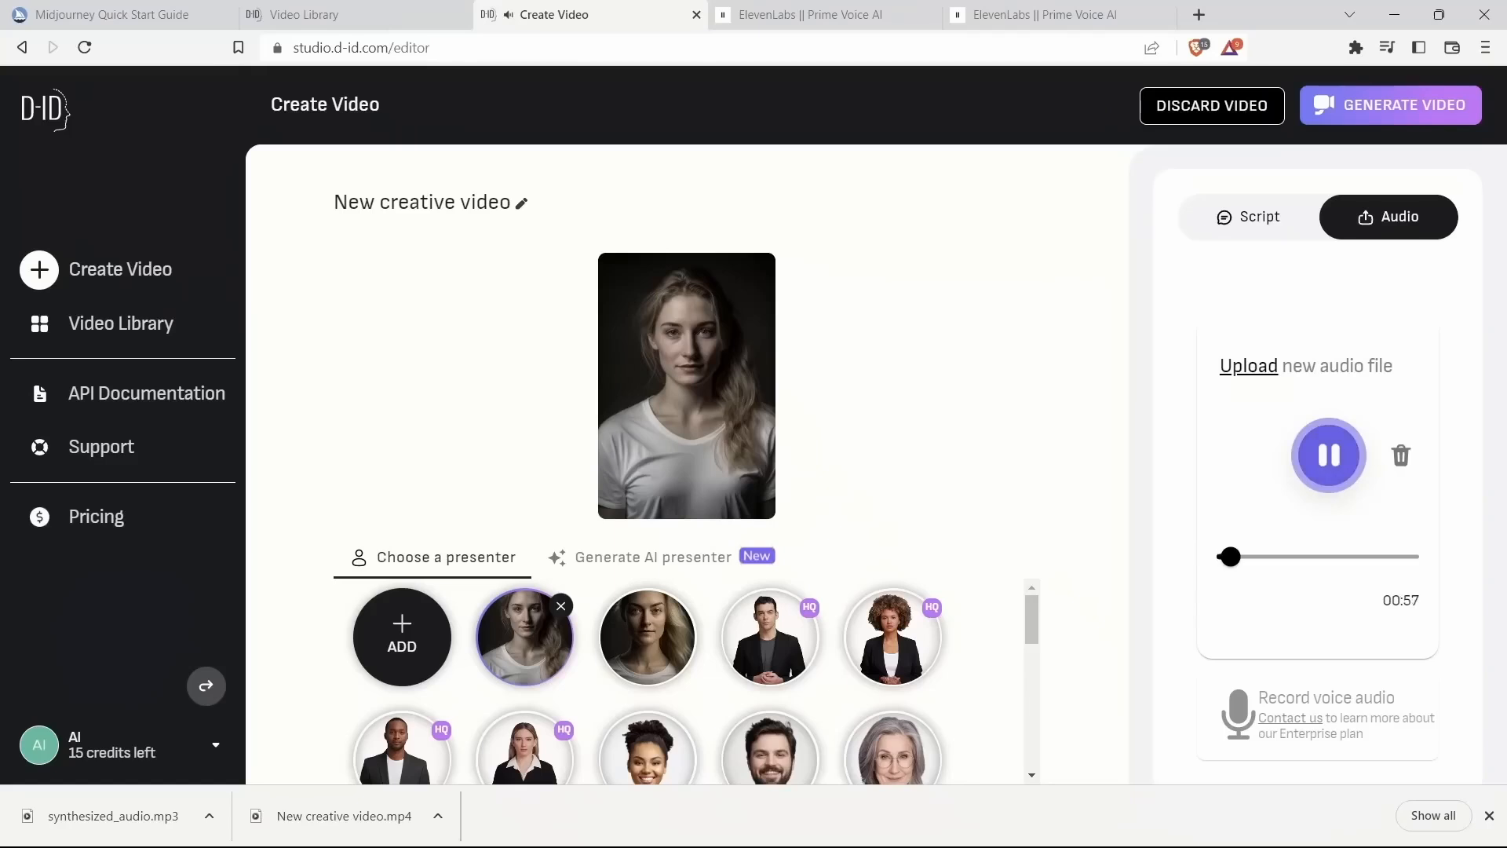
pyautogui.press('space')
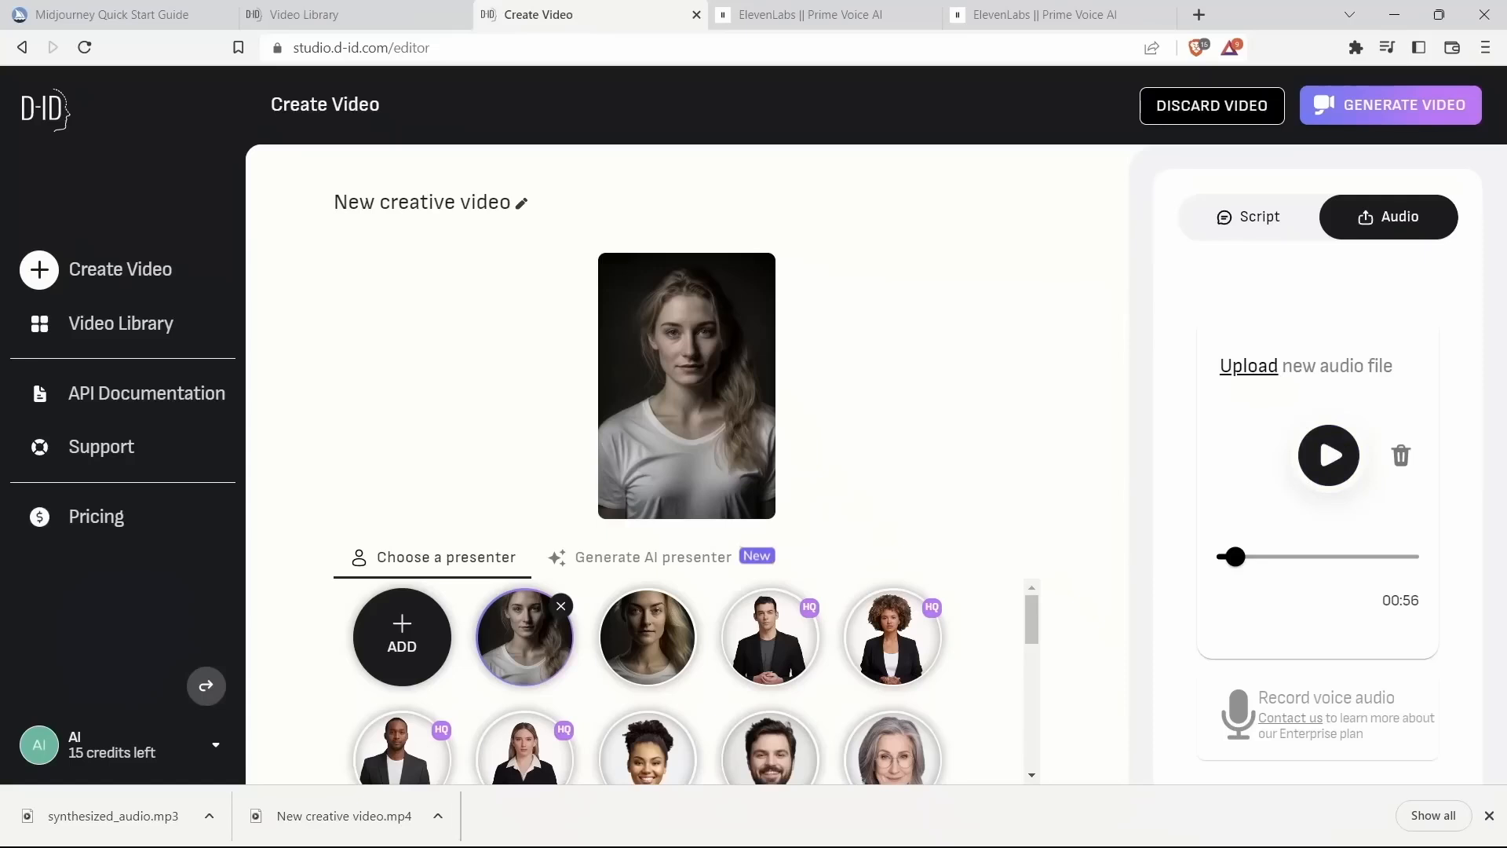
# Step: Generate the video and open the finished video from the video library
pyautogui.click(1390, 105)
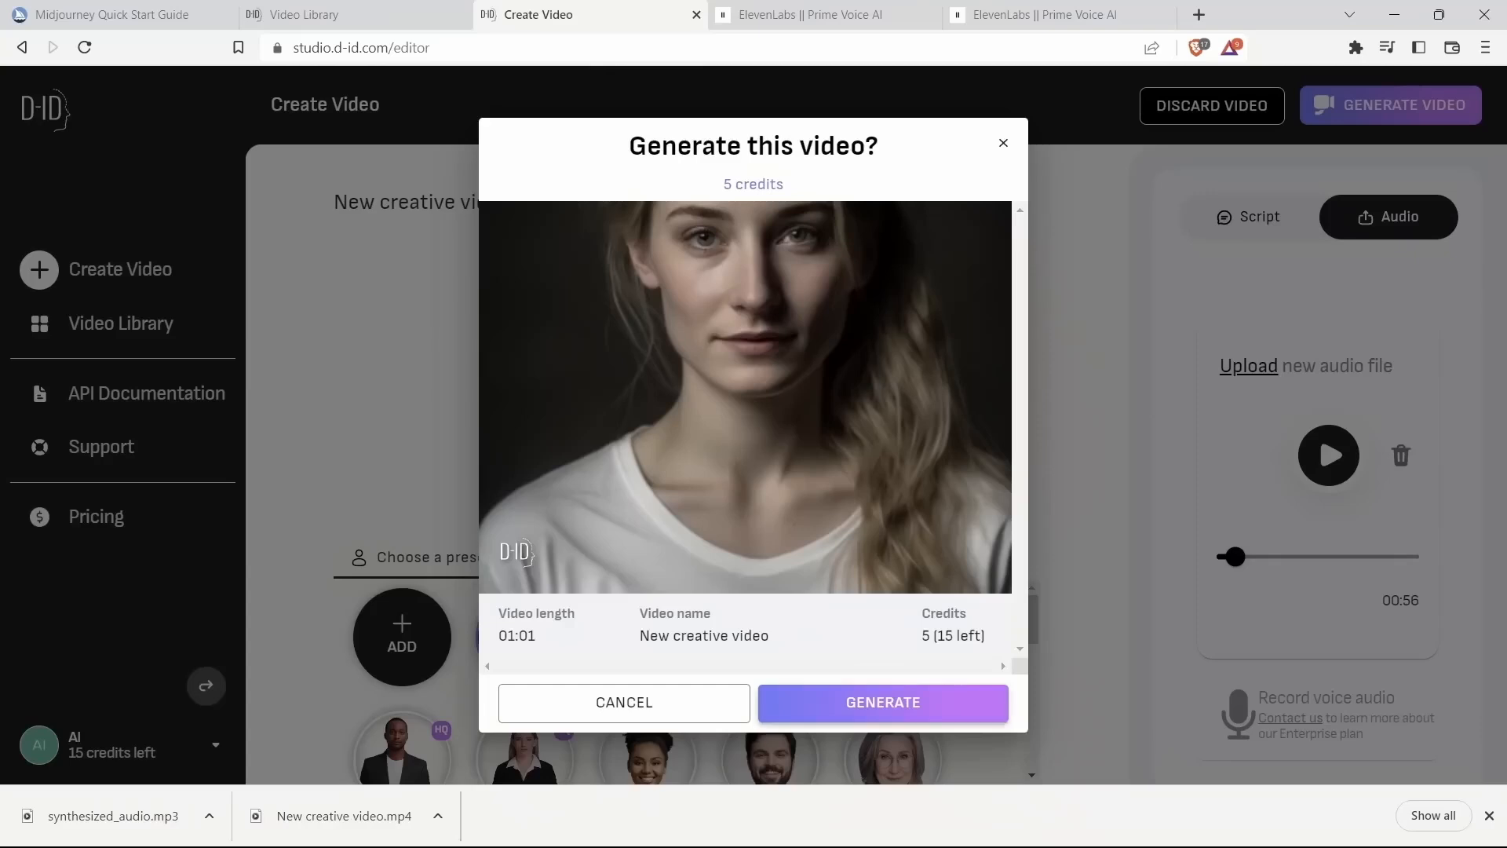
pyautogui.click(883, 702)
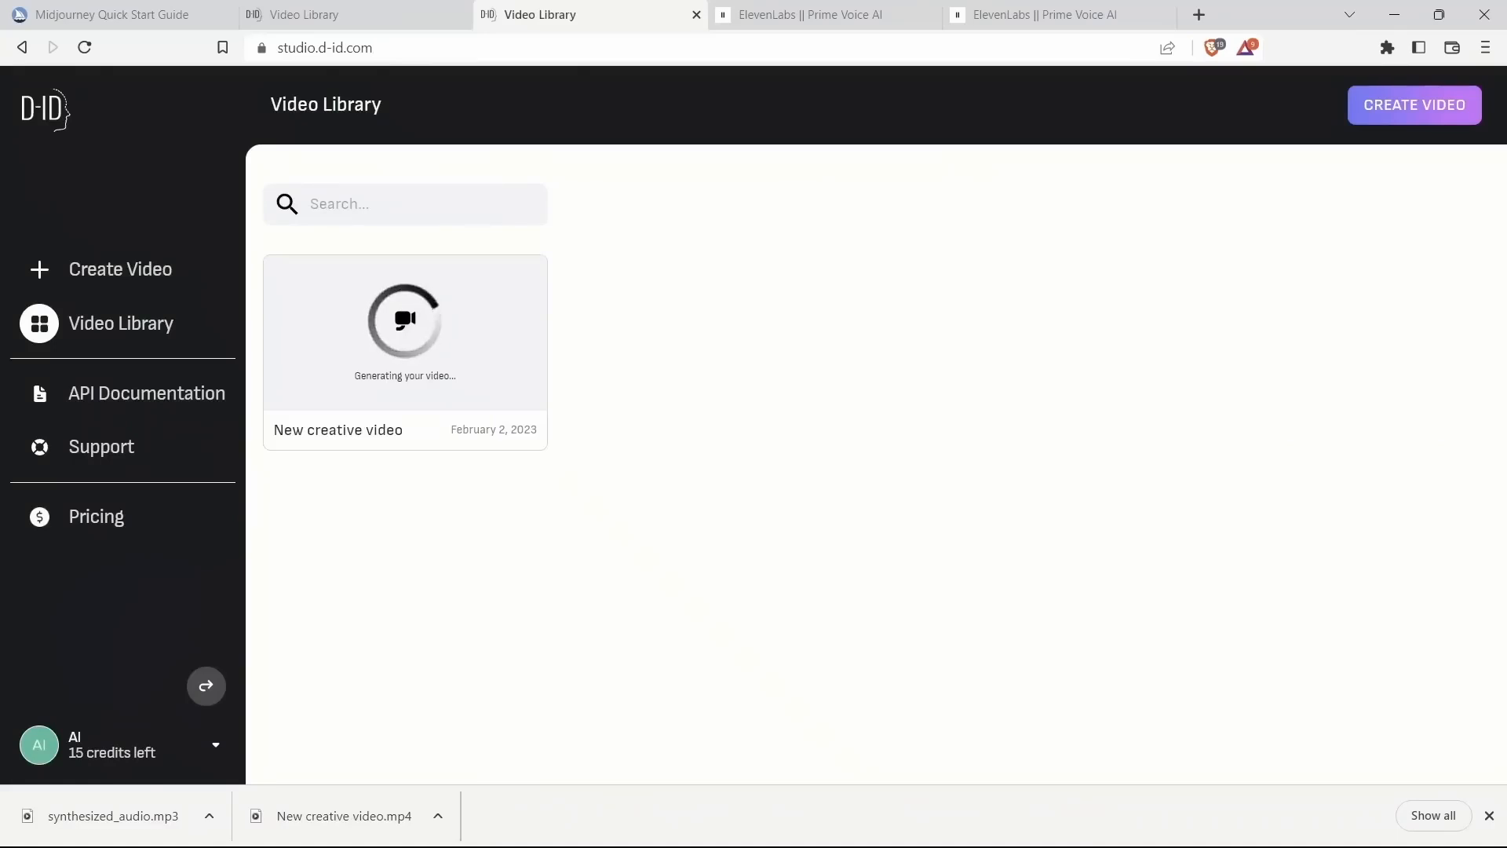
pyautogui.click(405, 333)
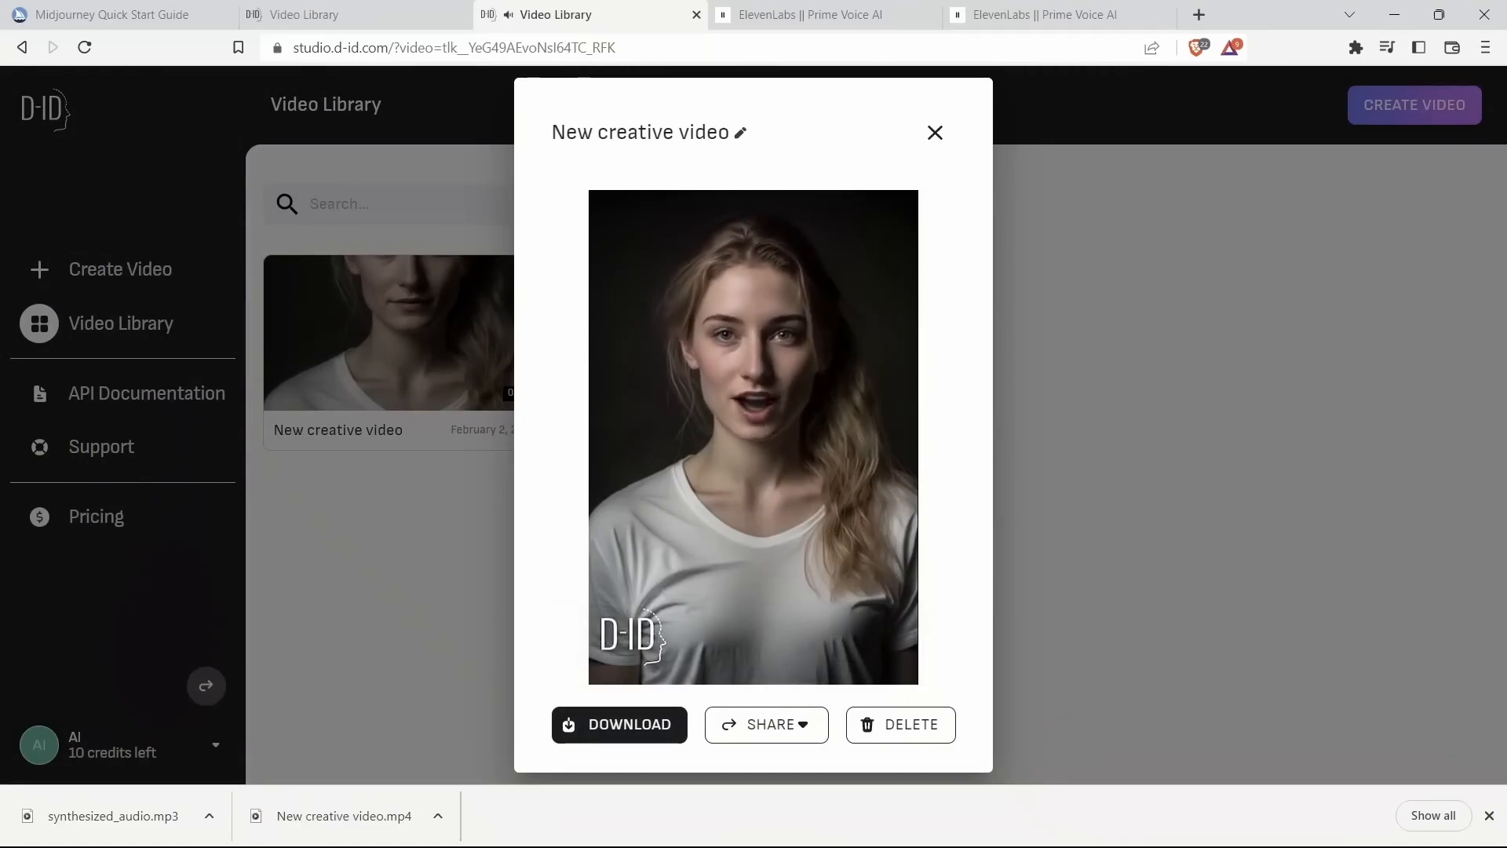
# Step: Download the finished video as New creative video.mp4 into the Video Avatar folder
pyautogui.click(576, 638)
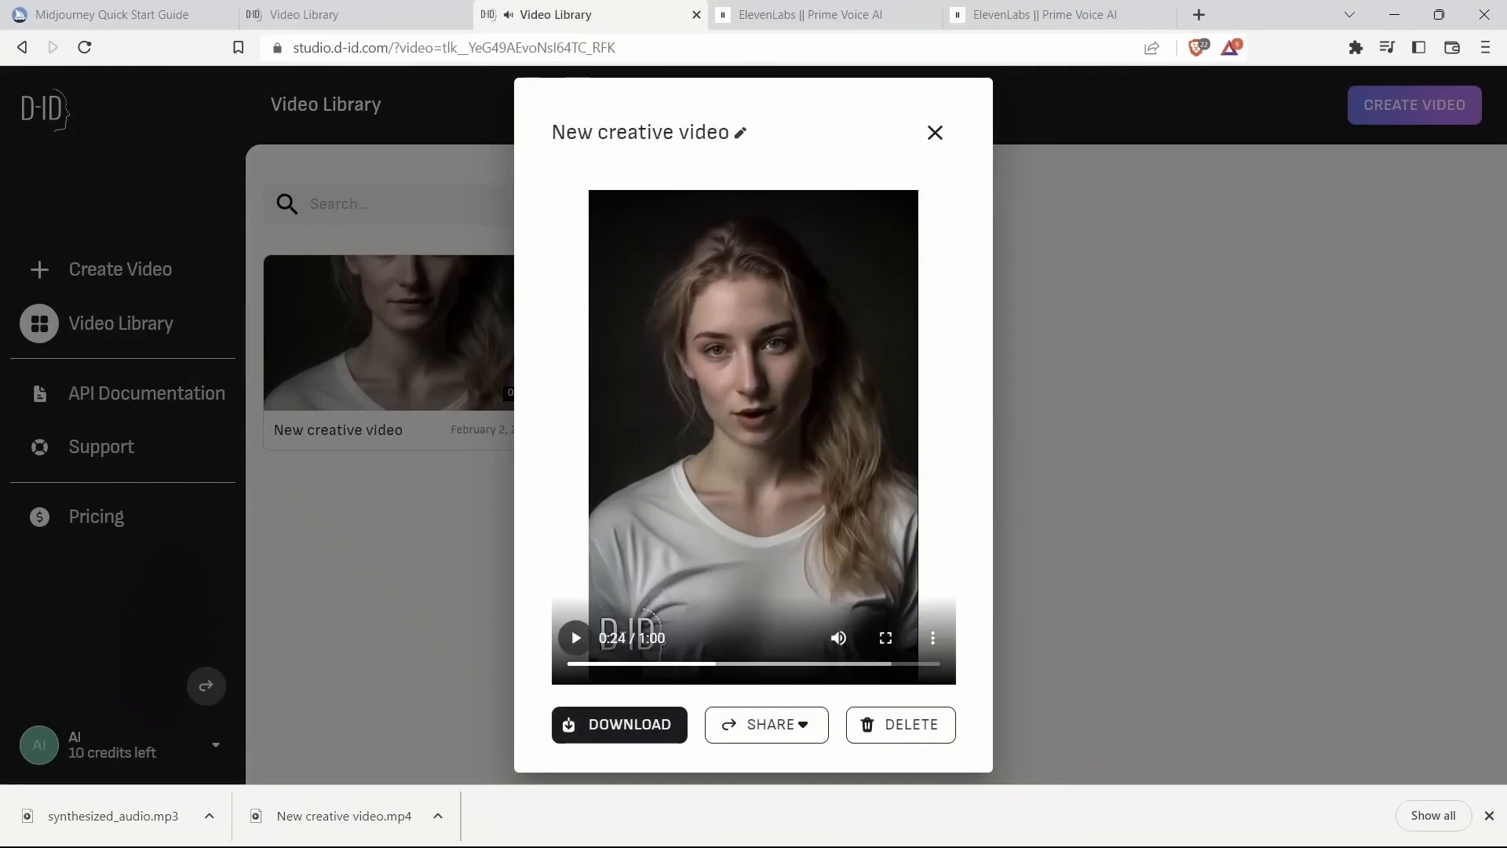
pyautogui.click(652, 723)
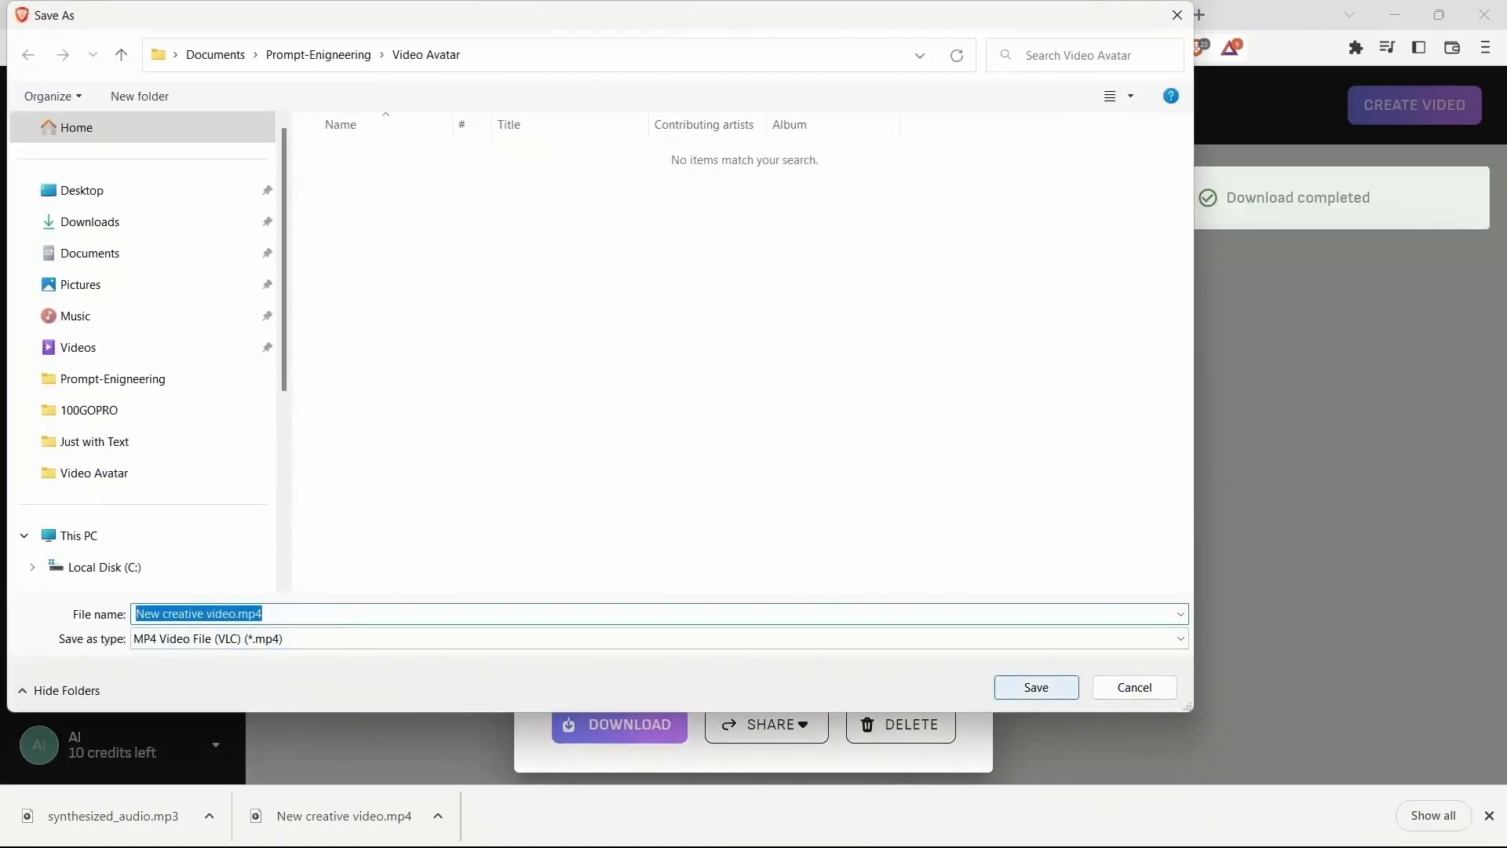
pyautogui.press('Return')
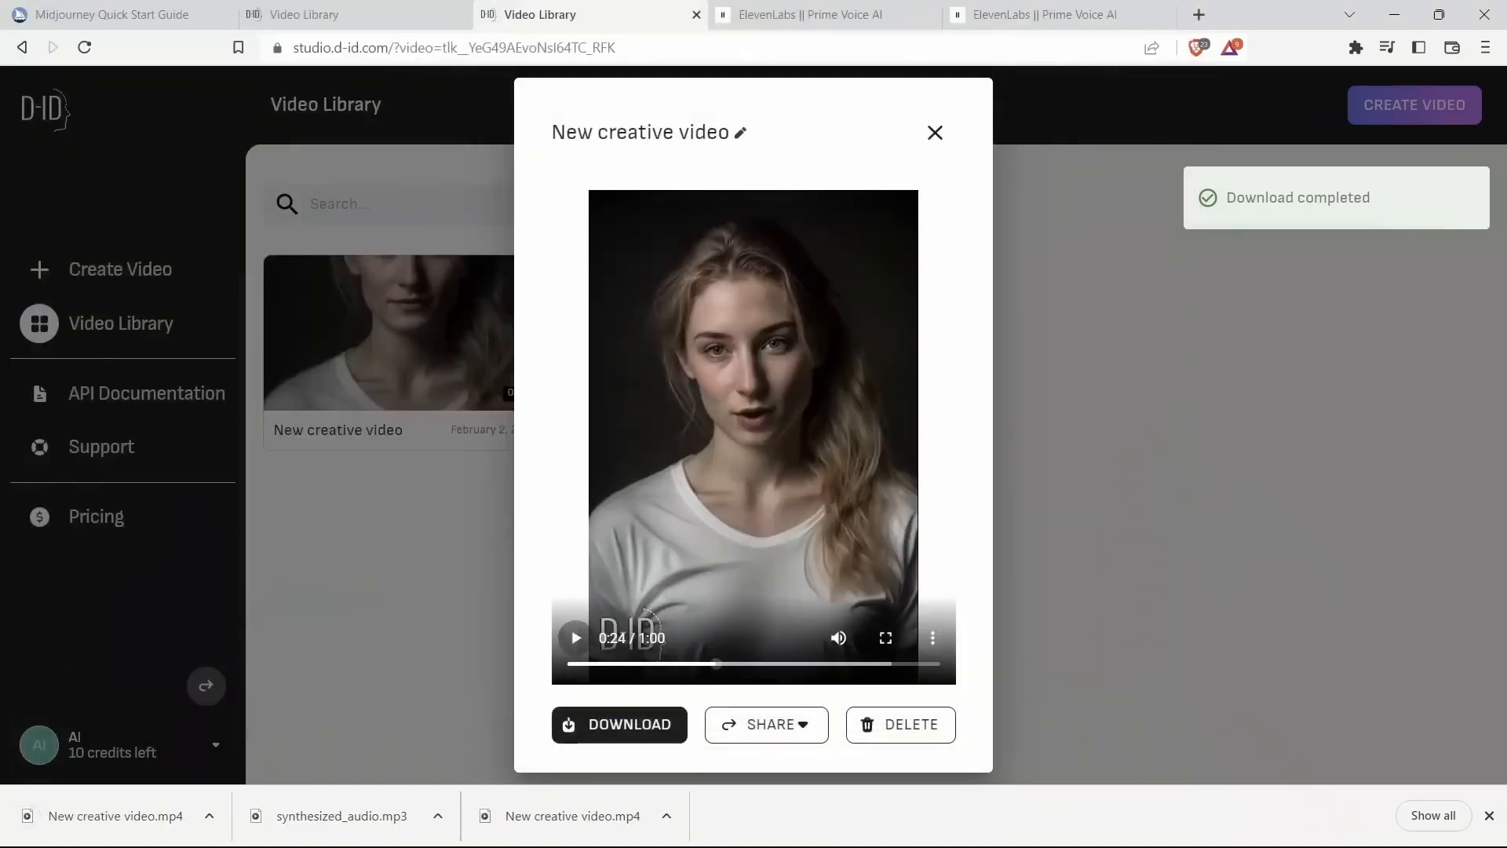
# Step: Unmute and play the generated avatar video to review it
pyautogui.click(839, 638)
pyautogui.click(575, 638)
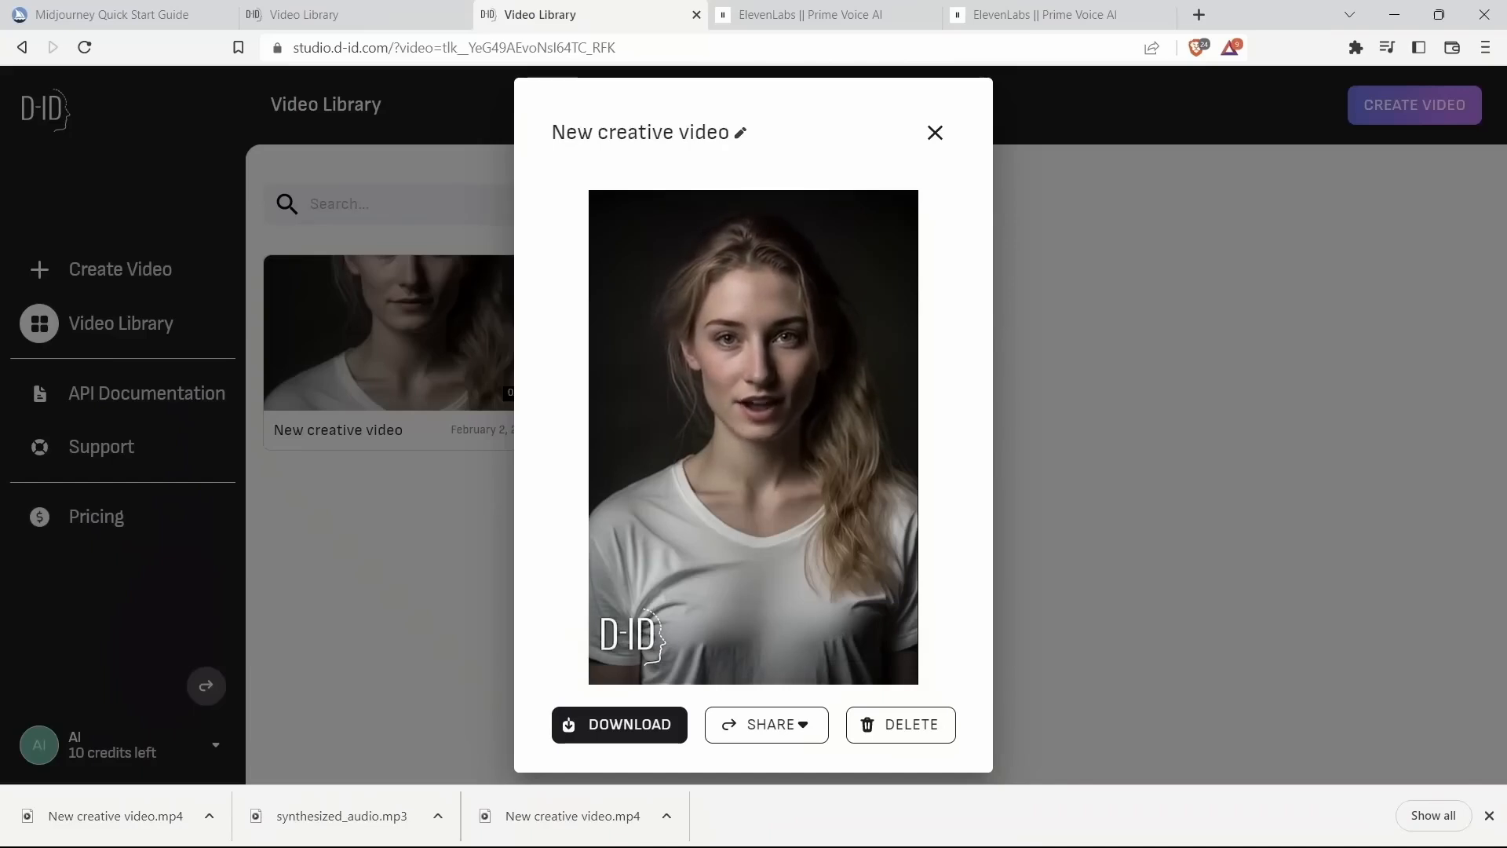
pyautogui.moveTo(575, 637)
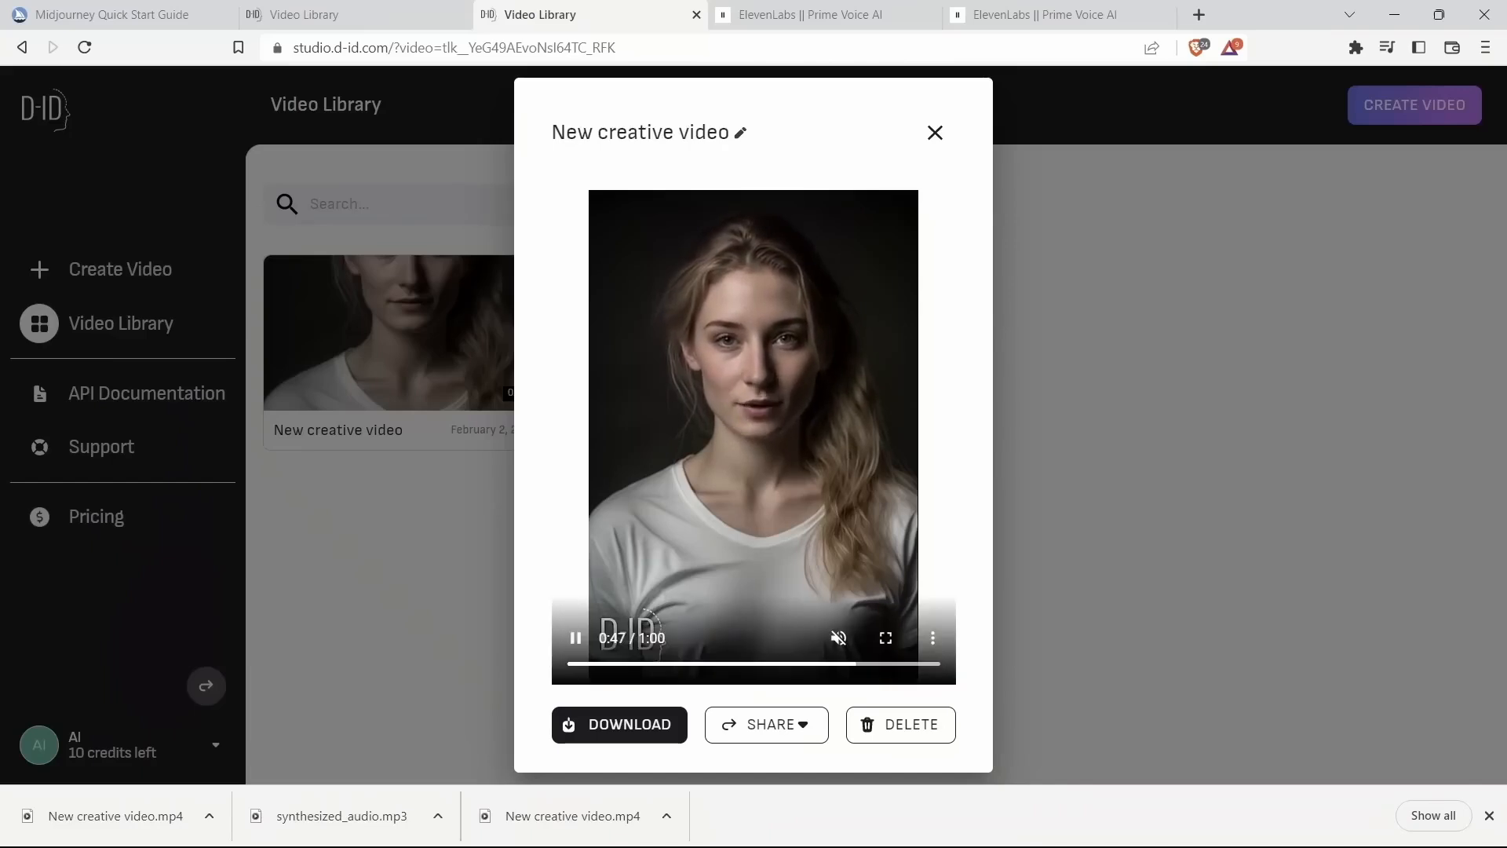